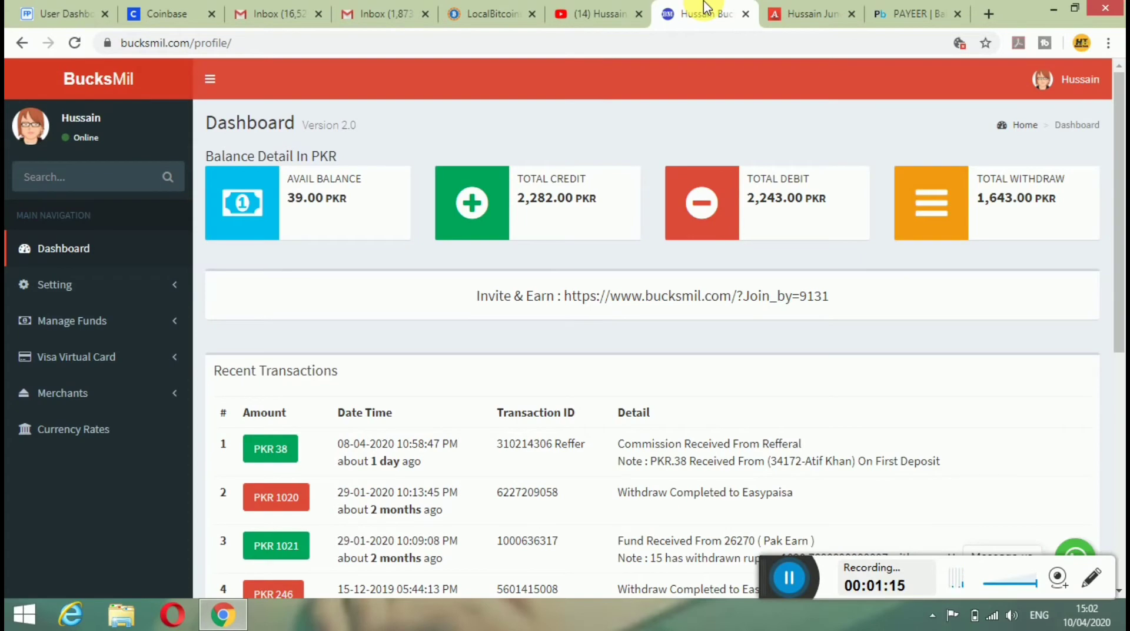
Switch from the BucksMil dashboard to the LocalBitcoins tab
{"action": "left_click", "coordinate": [479, 7]}
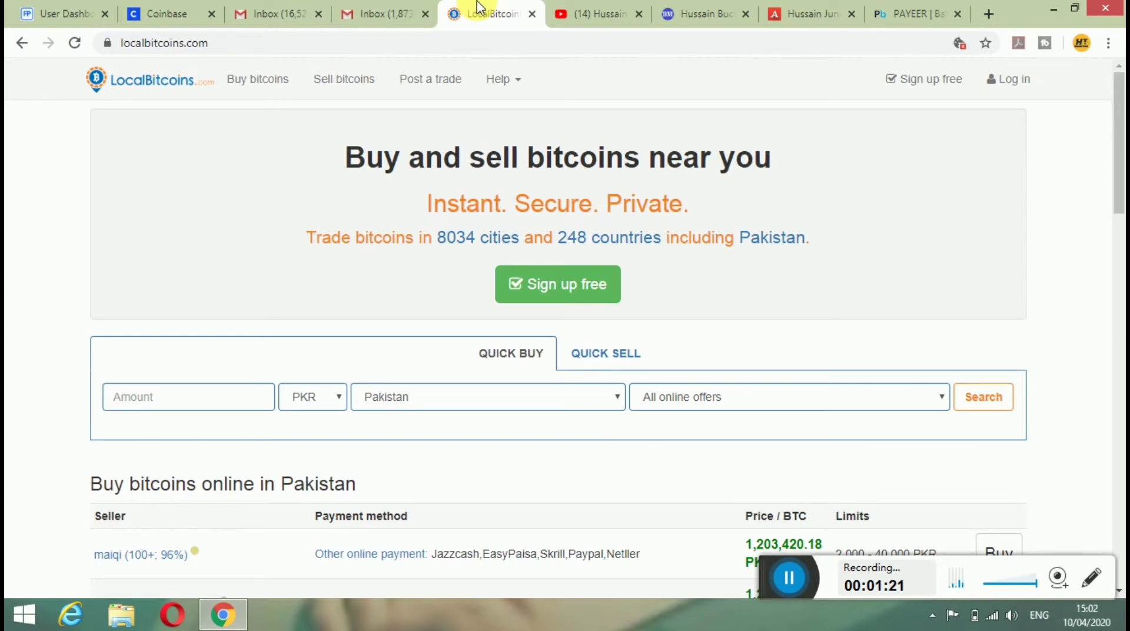
Browse the Pakistan offers, toggle Quick Sell and Quick Buy, then go to the Cash-Maal dashboard
{"action": "scroll", "coordinate": [1123, 170], "scroll_direction": "down", "scroll_amount": 1}
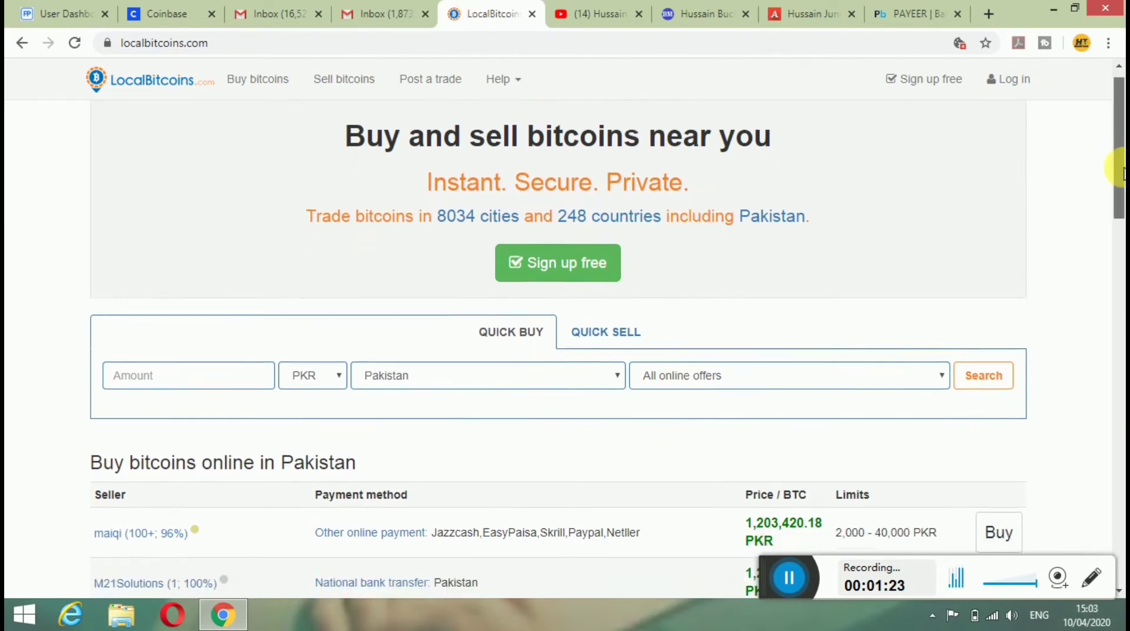
{"action": "scroll", "coordinate": [1120, 222], "scroll_direction": "down", "scroll_amount": 5}
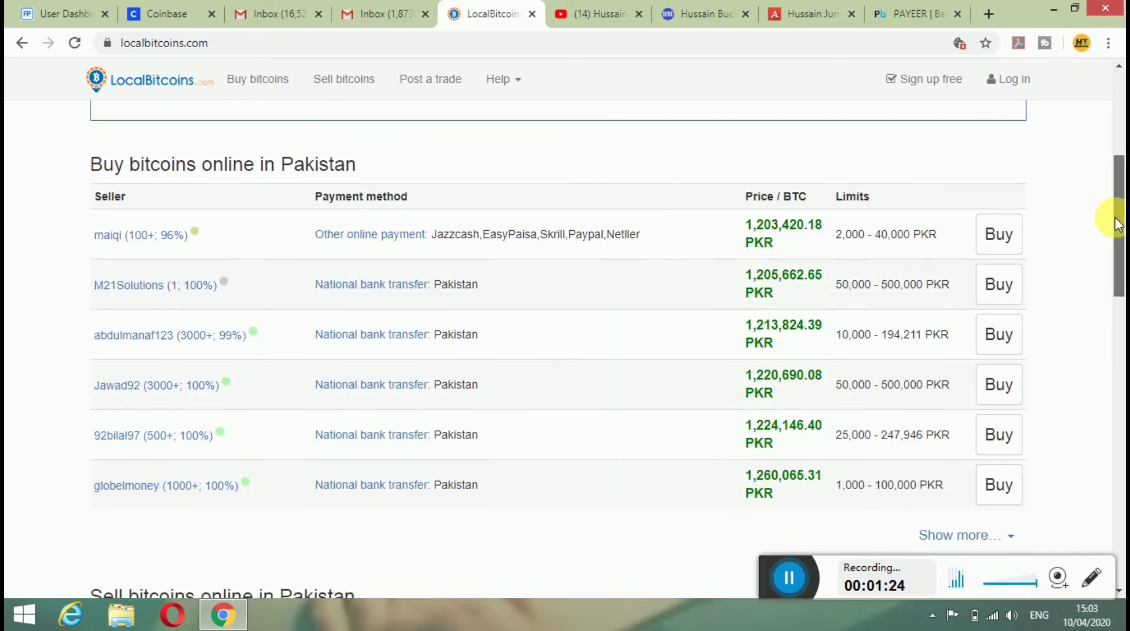
{"action": "left_click_drag", "start_coordinate": [1117, 223], "coordinate": [1113, 160]}
{"action": "left_click", "coordinate": [609, 270]}
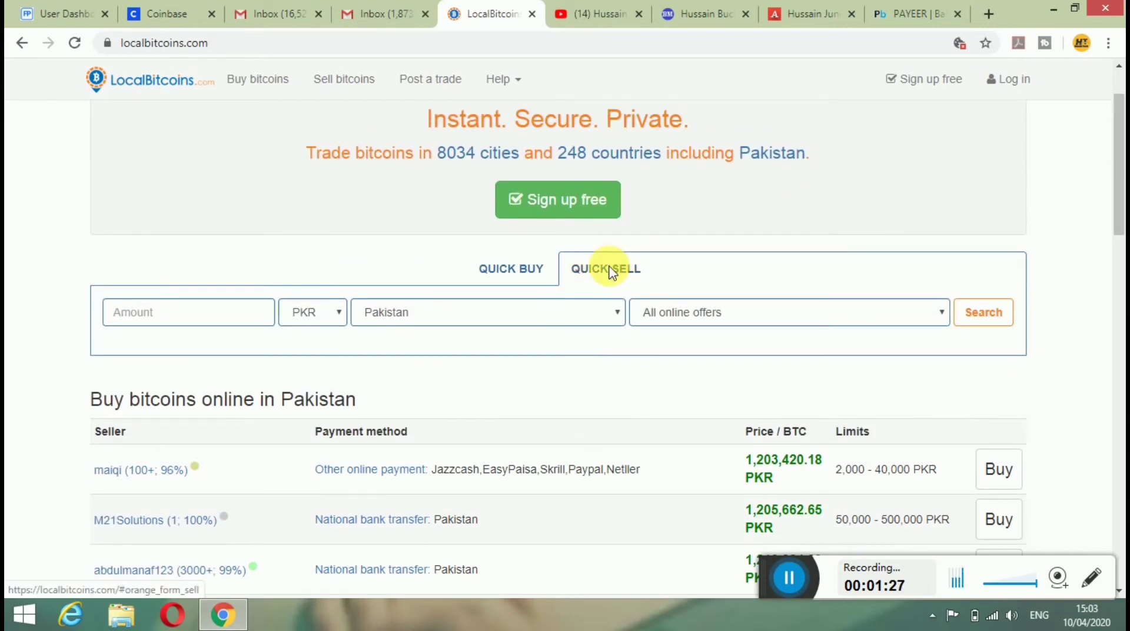
{"action": "left_click", "coordinate": [499, 269]}
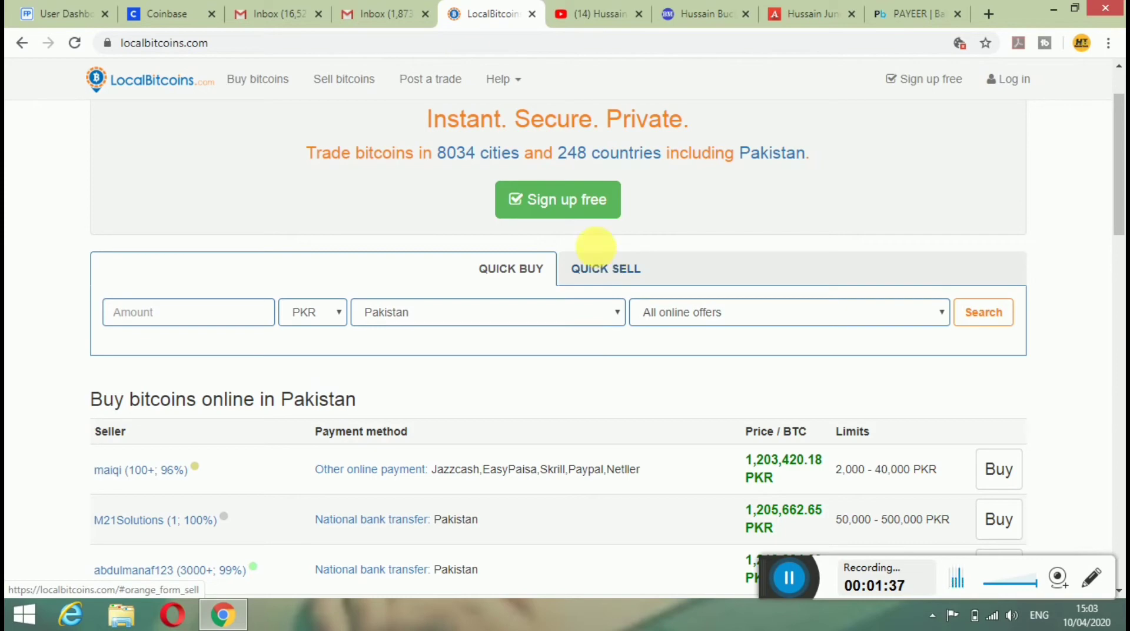
{"action": "left_click", "coordinate": [595, 14]}
{"action": "left_click", "coordinate": [803, 8]}
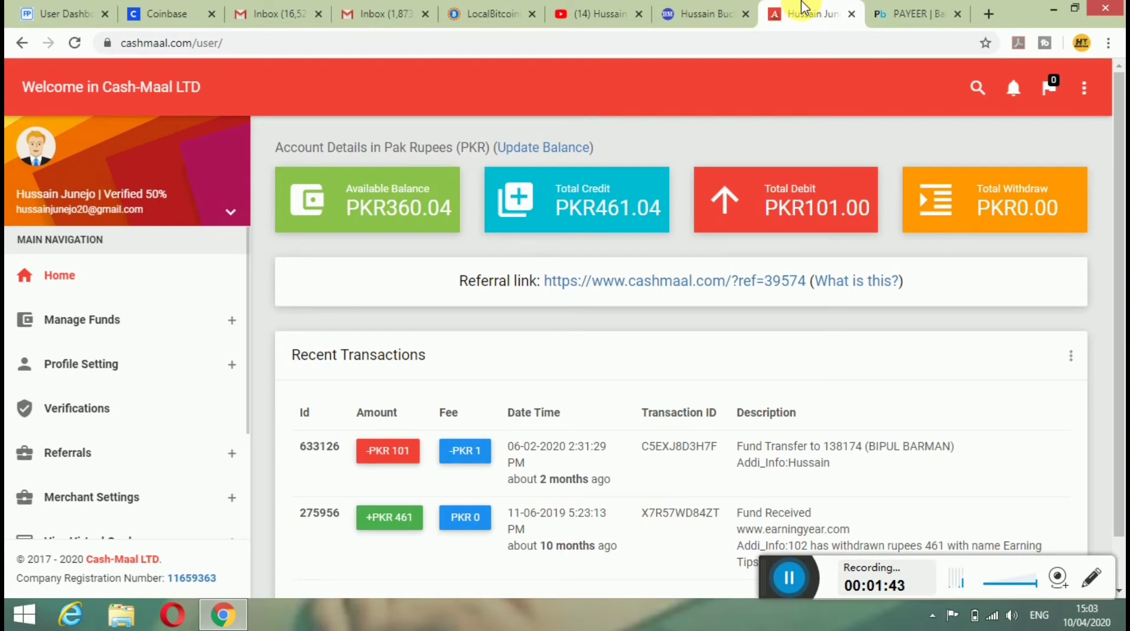
{"action": "key", "text": "ctrl+shift+Tab"}
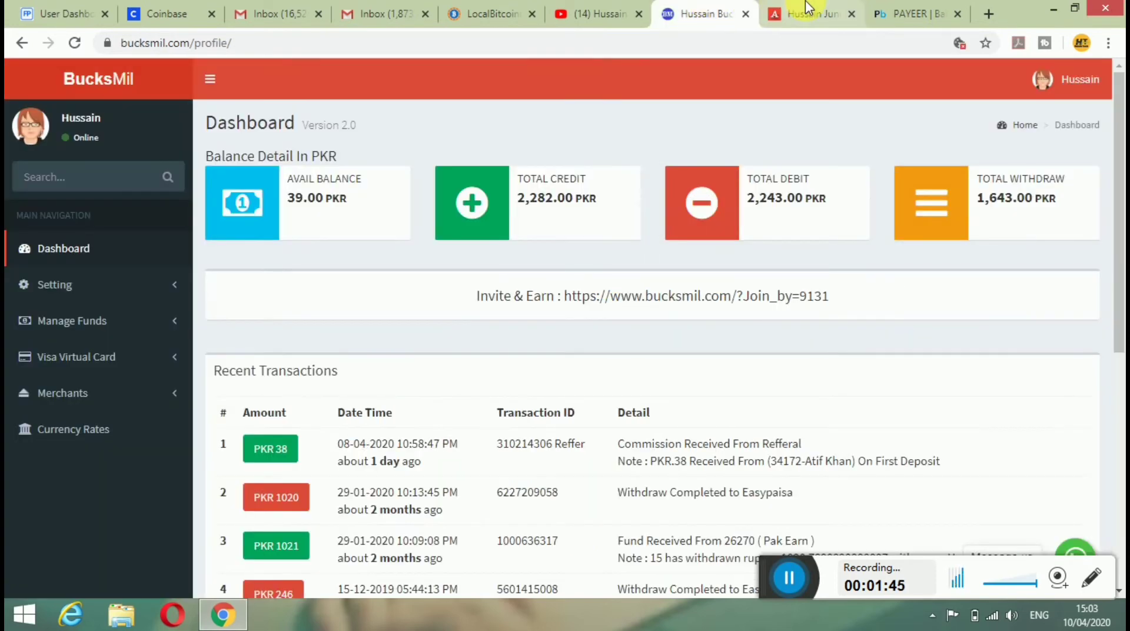
{"action": "left_click", "coordinate": [807, 7]}
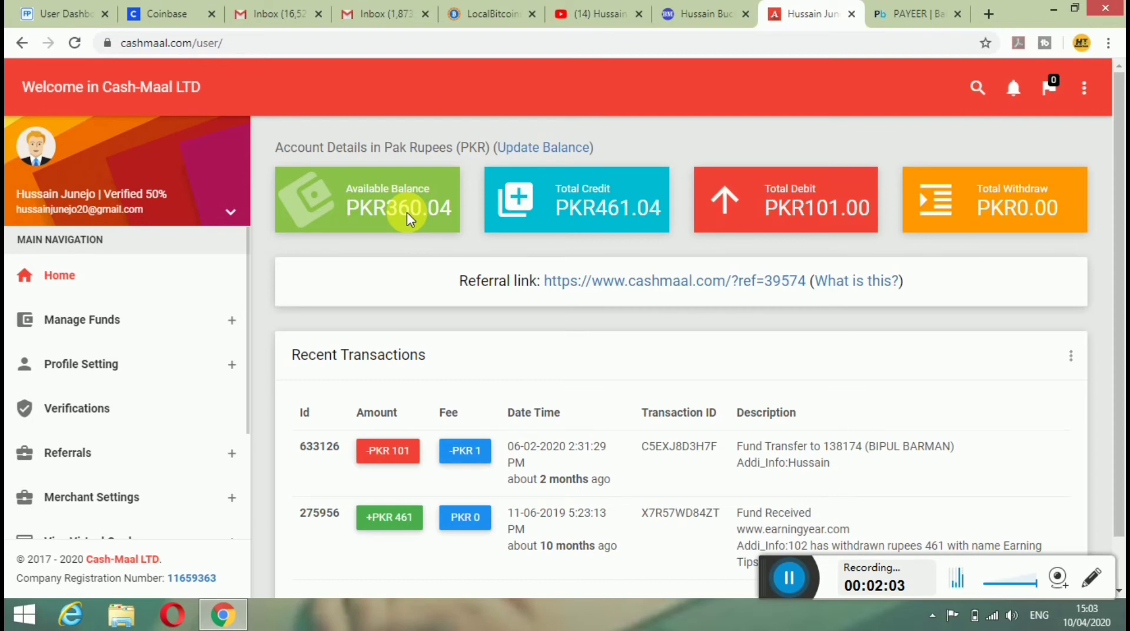
{"action": "left_click", "coordinate": [909, 6]}
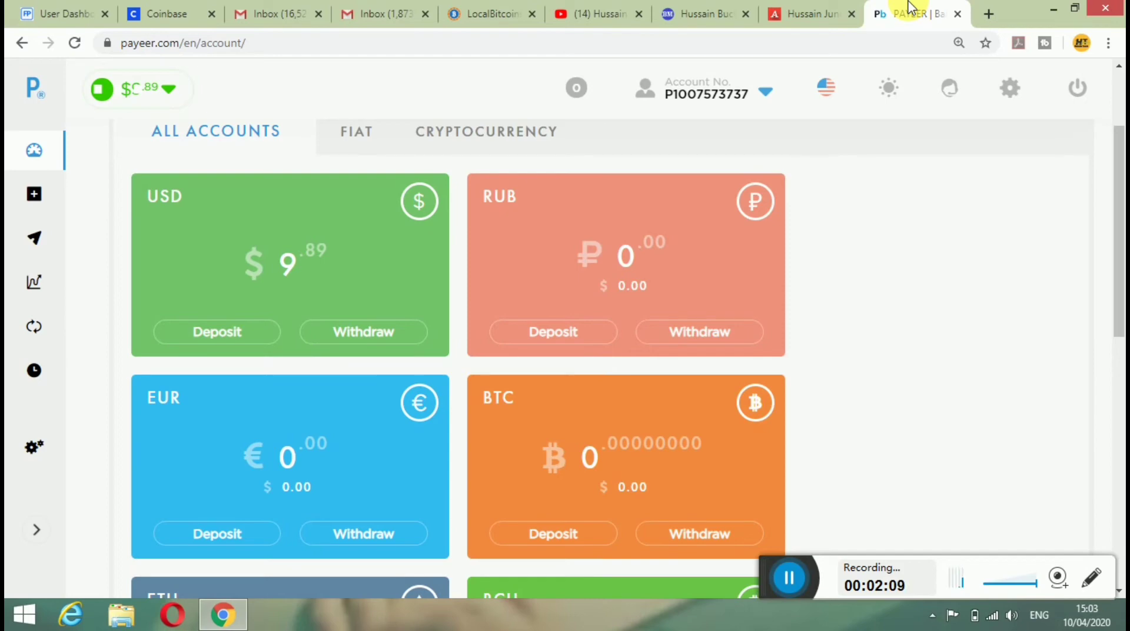
{"action": "left_click", "coordinate": [812, 8]}
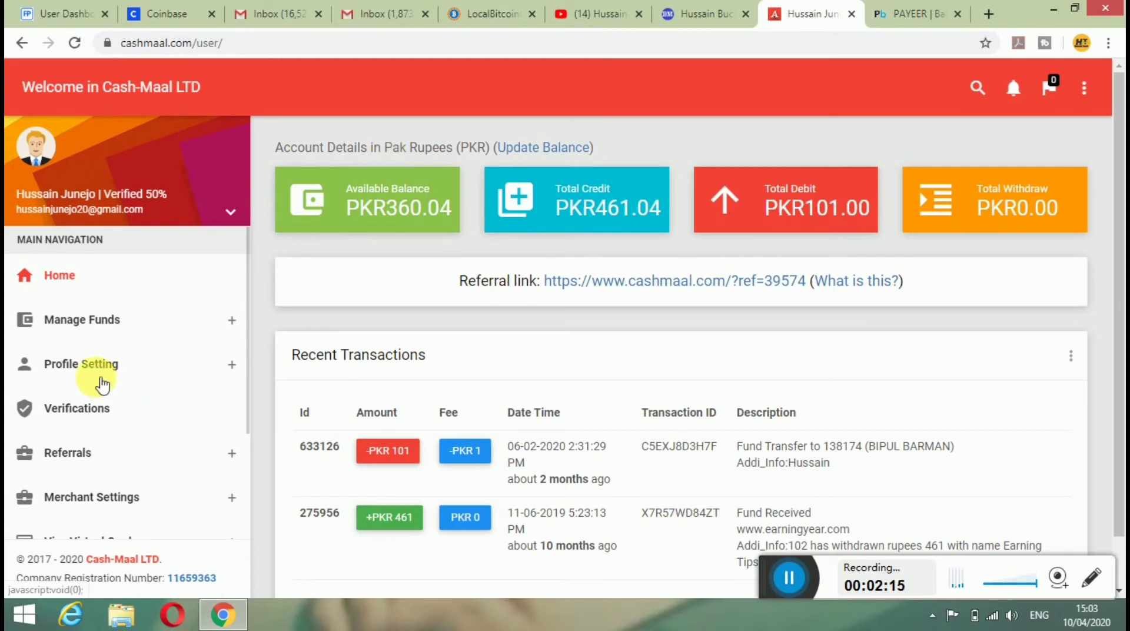
Go to Manage Funds > Deposit and choose the easypaisa Auto method
{"action": "left_click", "coordinate": [86, 324]}
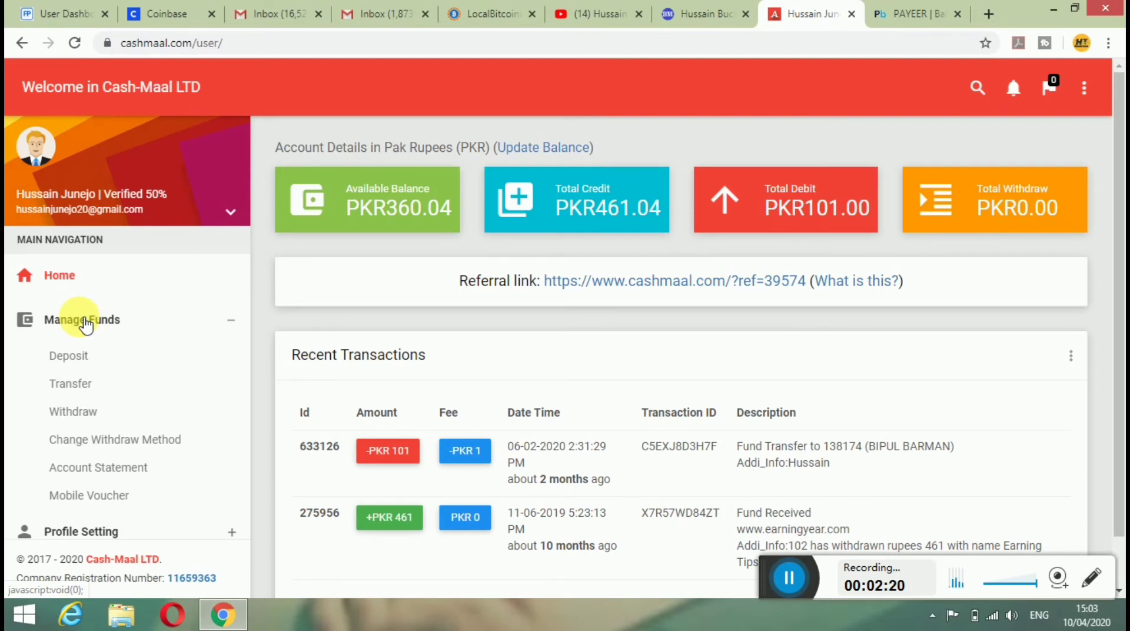
{"action": "left_click", "coordinate": [68, 358]}
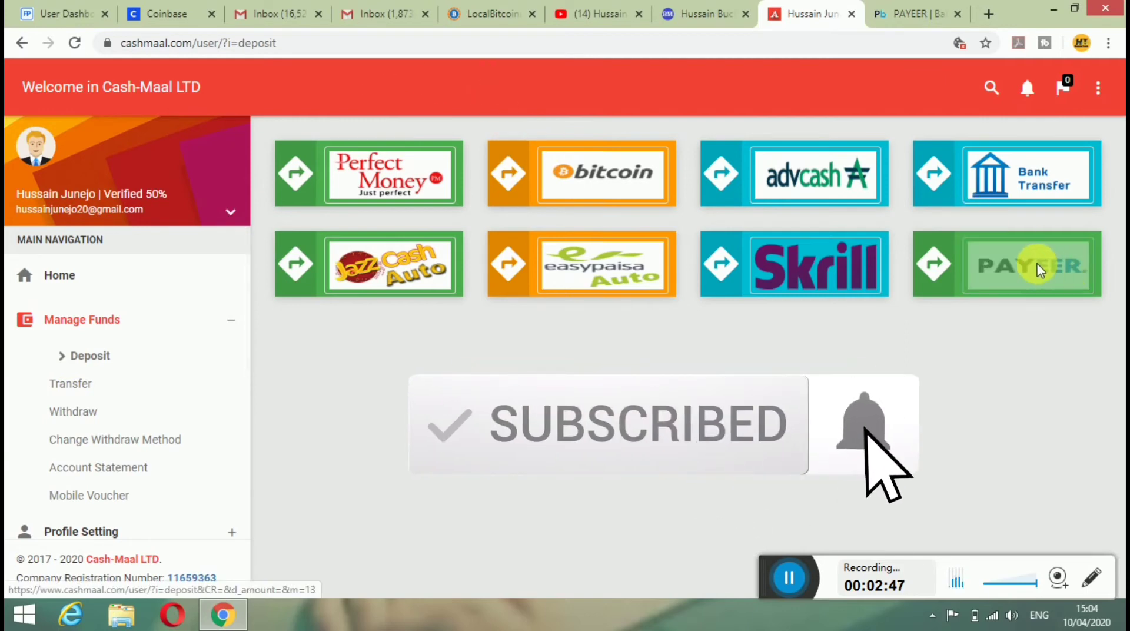
{"action": "left_click", "coordinate": [581, 263]}
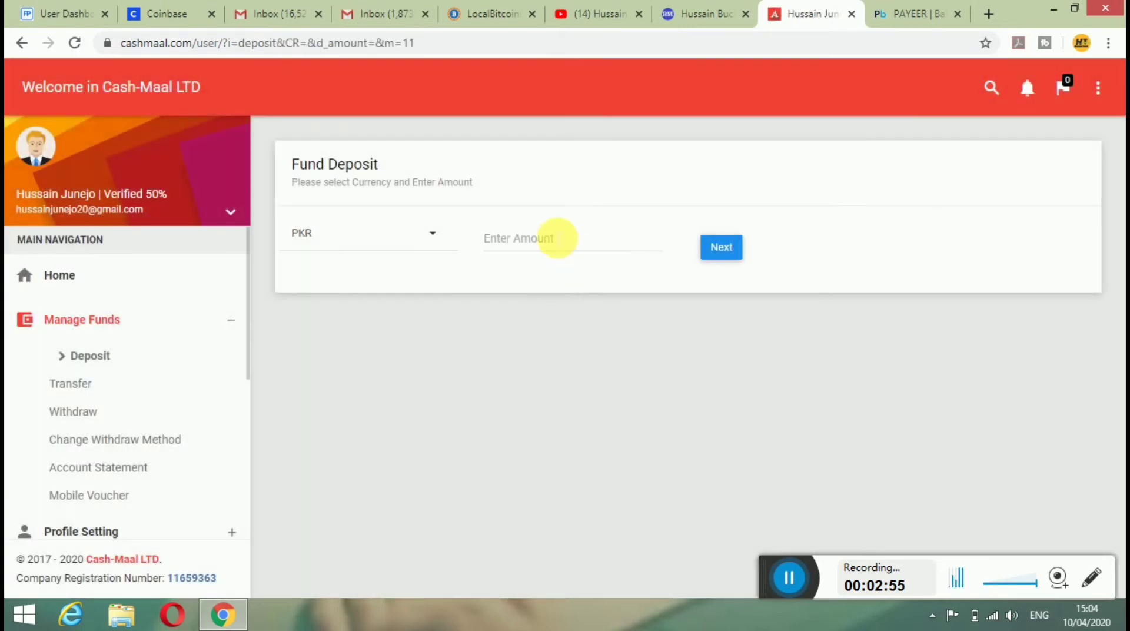
Request a 500 PKR Easypaisa deposit, keeping PKR as the currency
{"action": "left_click", "coordinate": [556, 238]}
{"action": "left_click", "coordinate": [347, 230]}
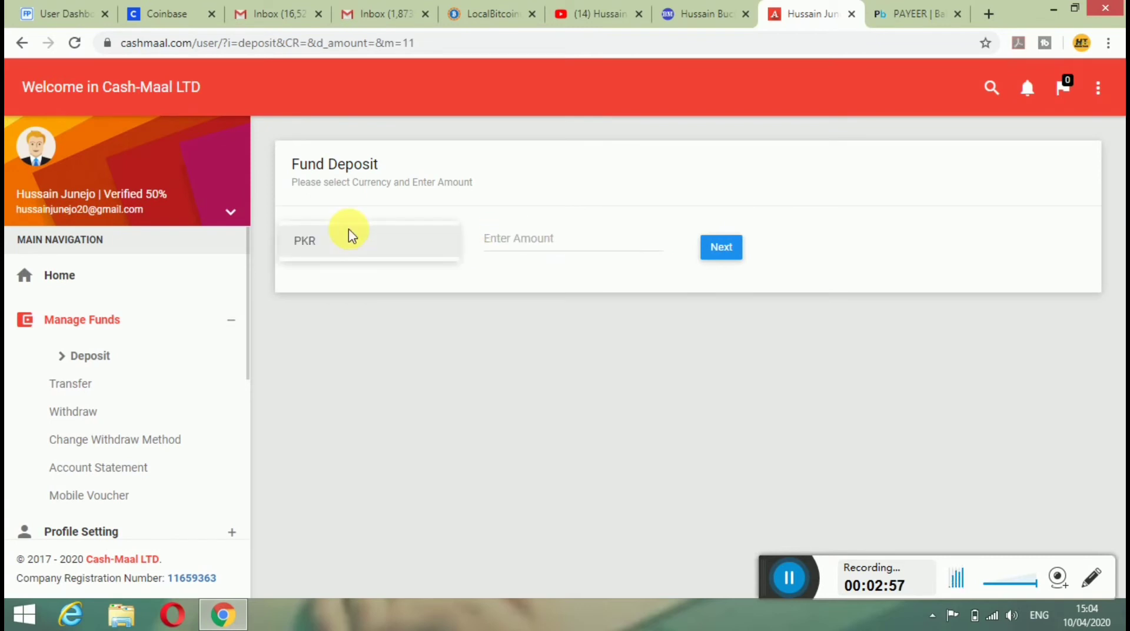
{"action": "left_click", "coordinate": [538, 238]}
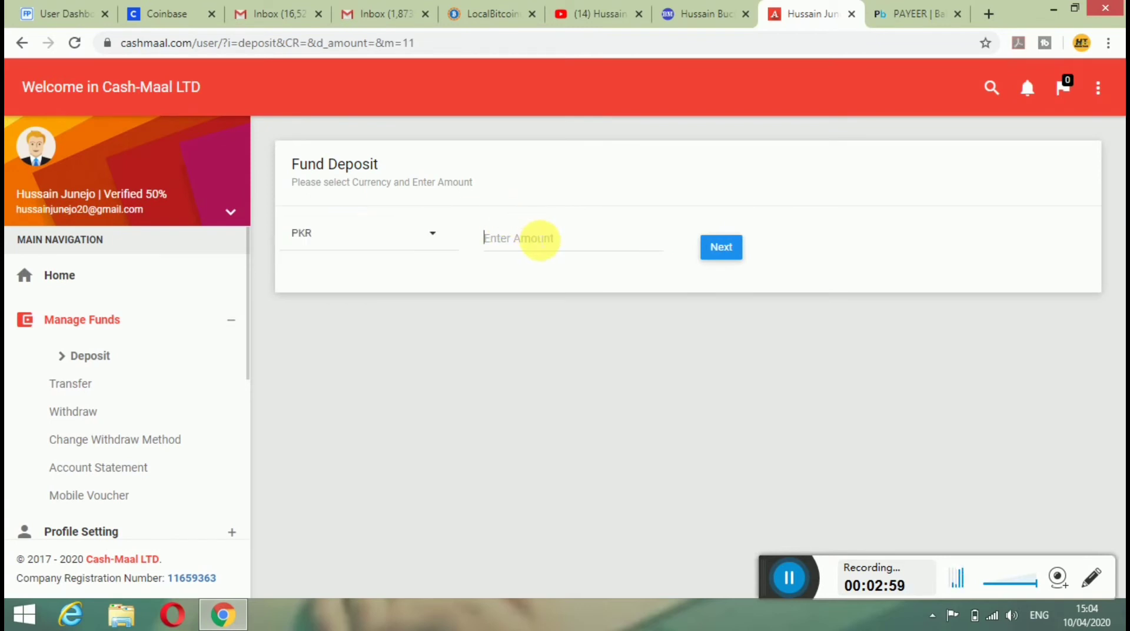
{"action": "left_click", "coordinate": [539, 240]}
{"action": "type", "text": "500"}
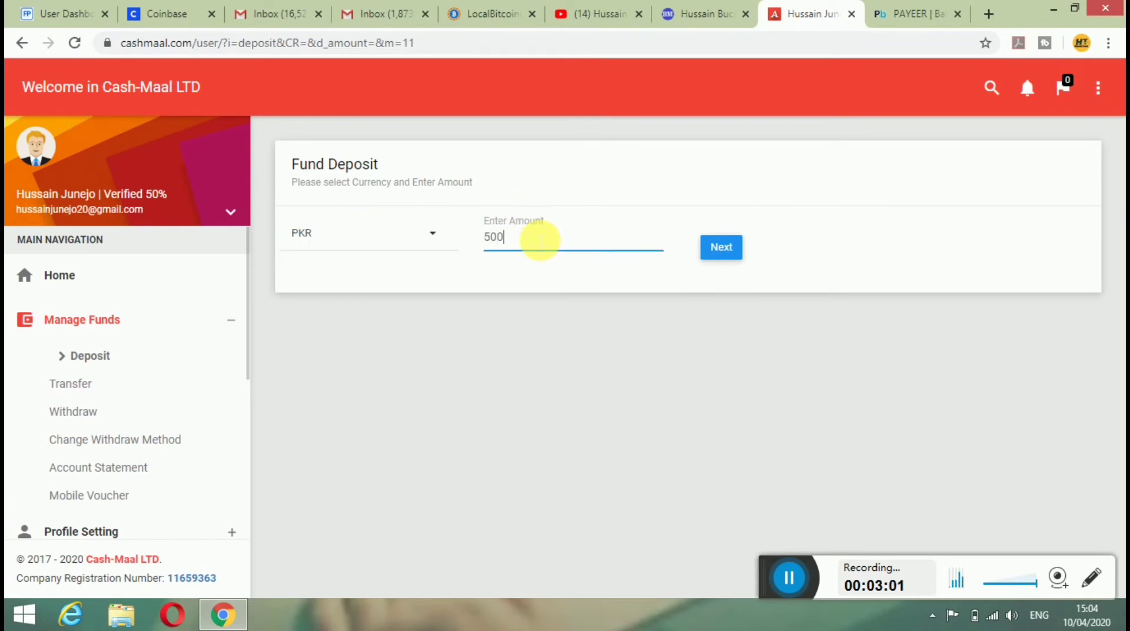
{"action": "left_click", "coordinate": [718, 246]}
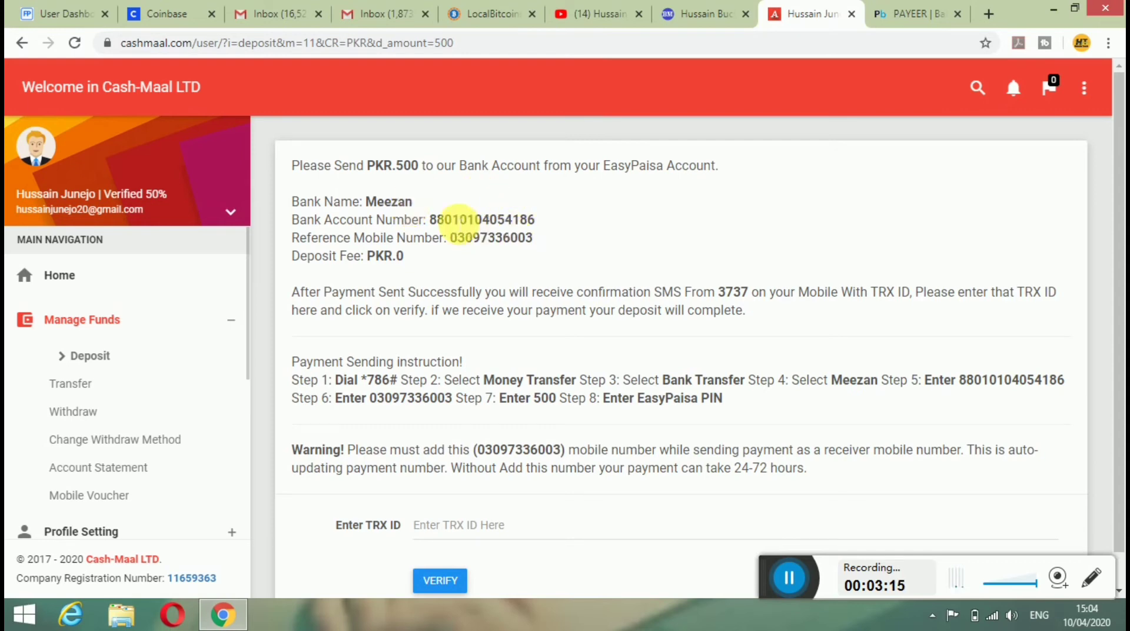
Select the Meezan account number, leave the TRX ID empty, and return Home
{"action": "double_click", "coordinate": [455, 220]}
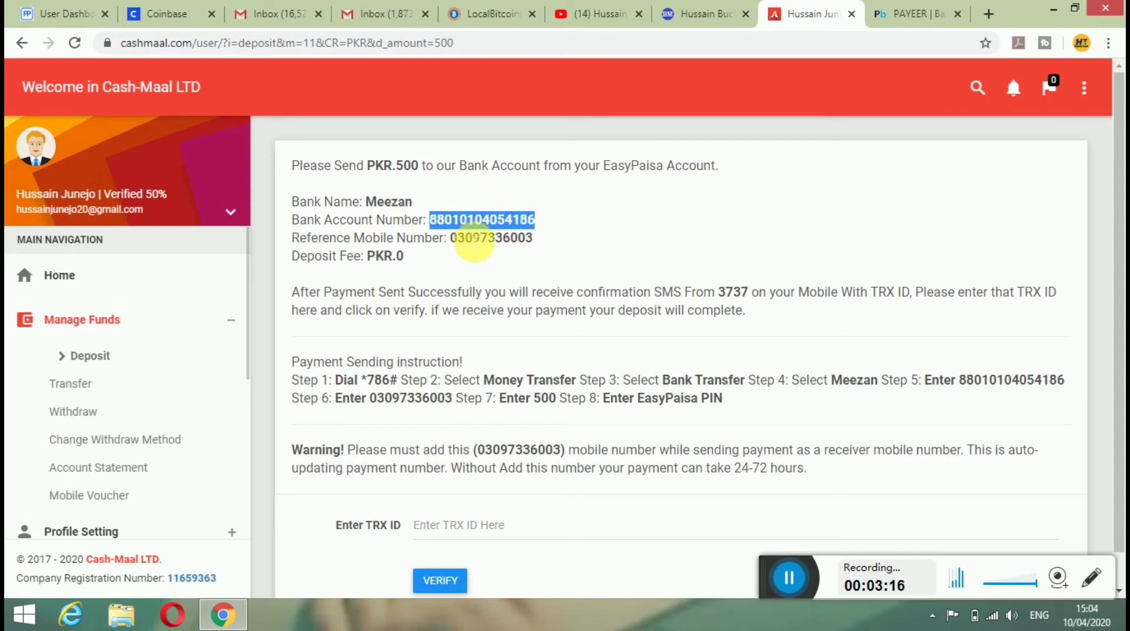
{"action": "left_click", "coordinate": [501, 533]}
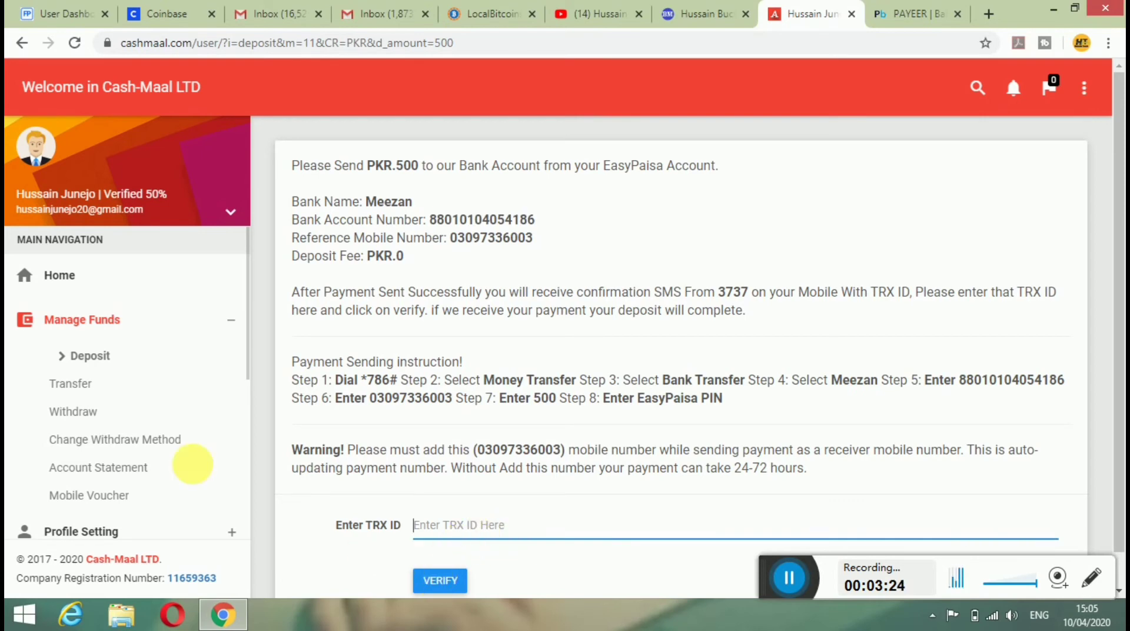
{"action": "left_click", "coordinate": [57, 276]}
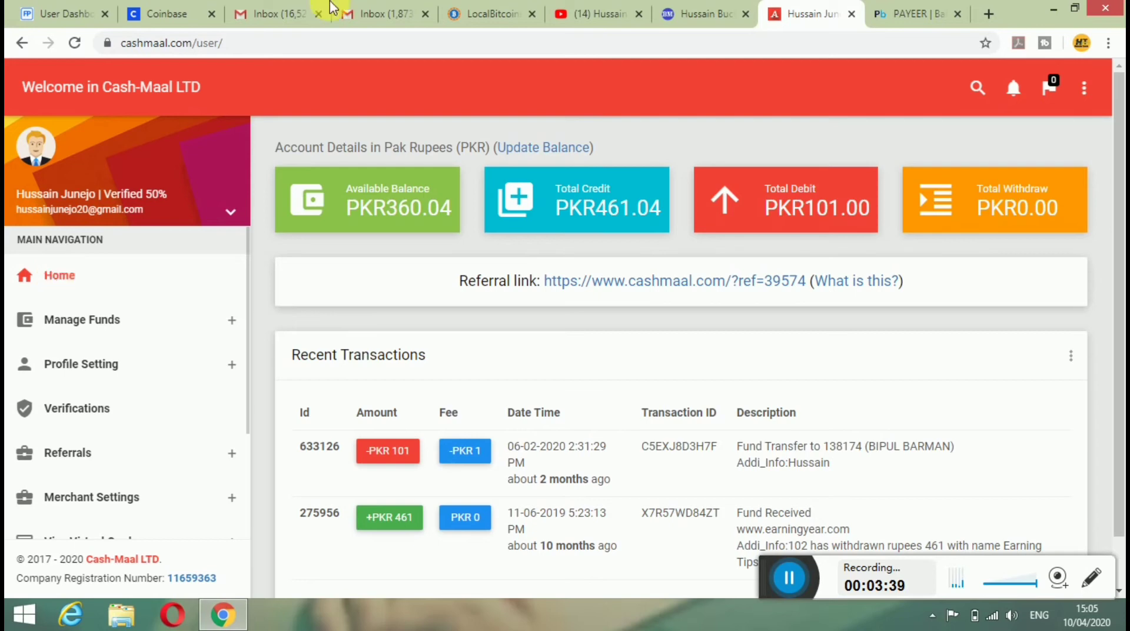
Check BucksMil, then highlight the PKR360.04 Cash-Maal balance and expand Manage Funds
{"action": "left_click", "coordinate": [726, 8]}
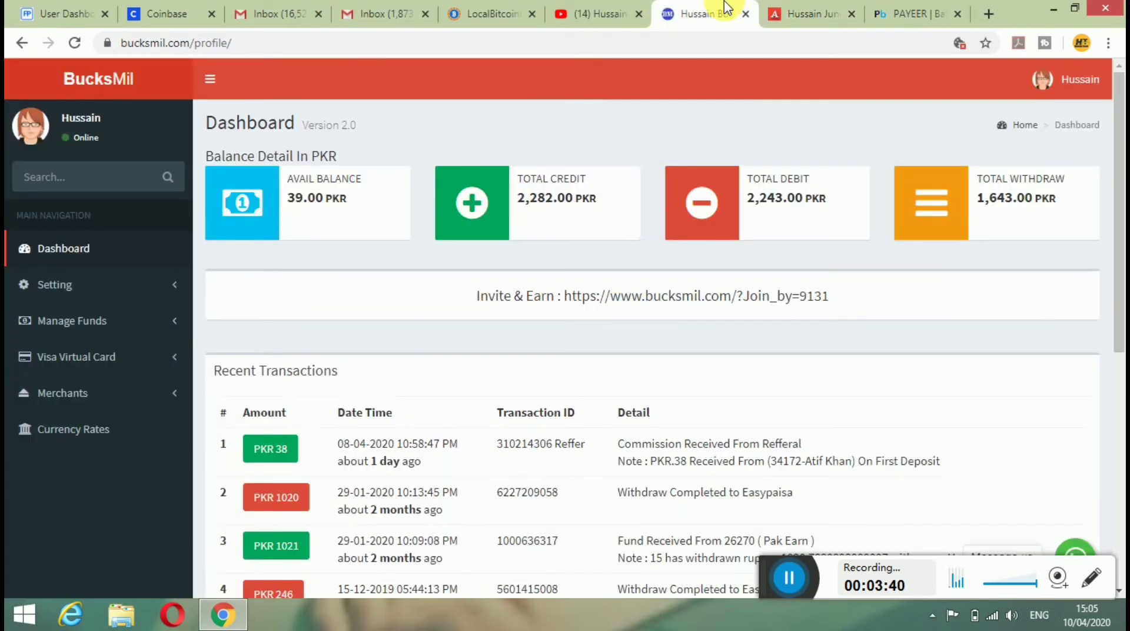
{"action": "left_click", "coordinate": [794, 8]}
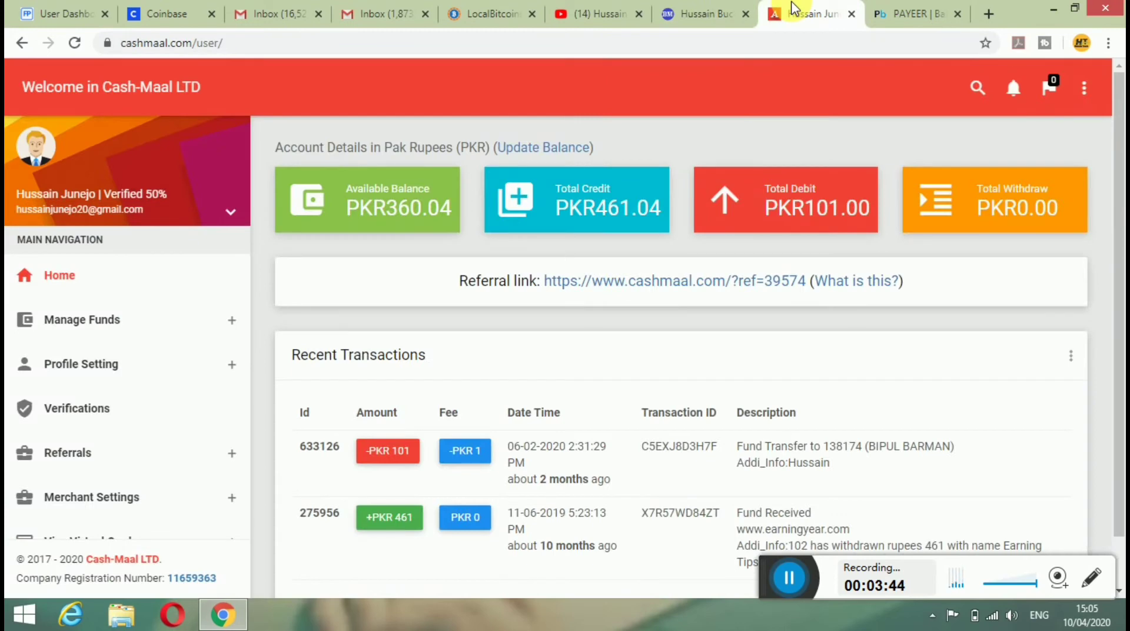
{"action": "double_click", "coordinate": [400, 203]}
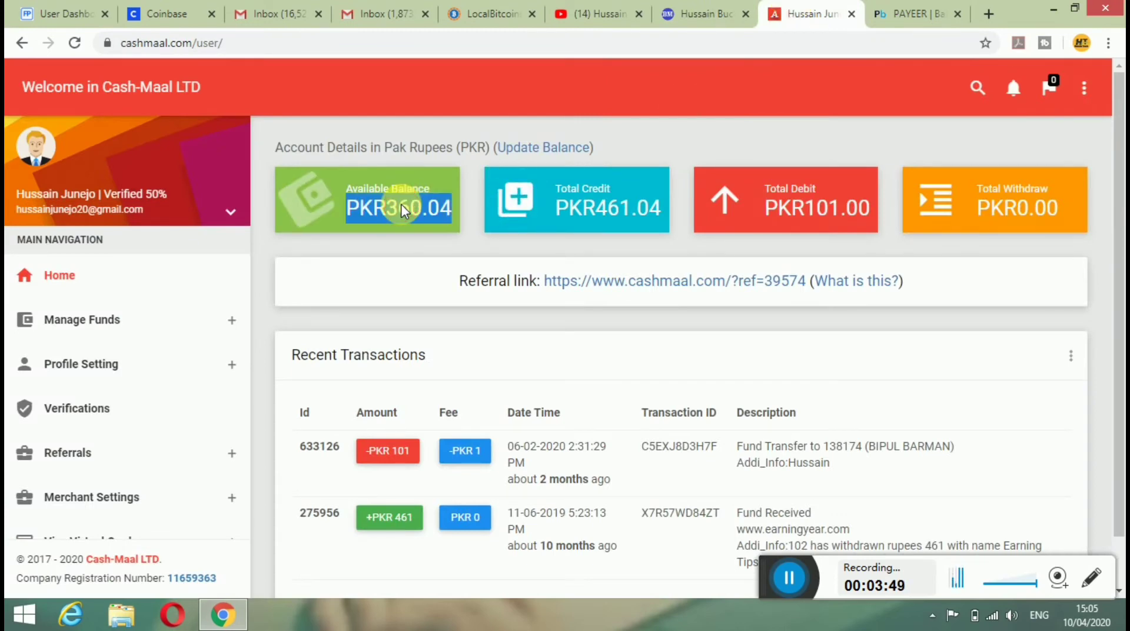
{"action": "left_click", "coordinate": [89, 329]}
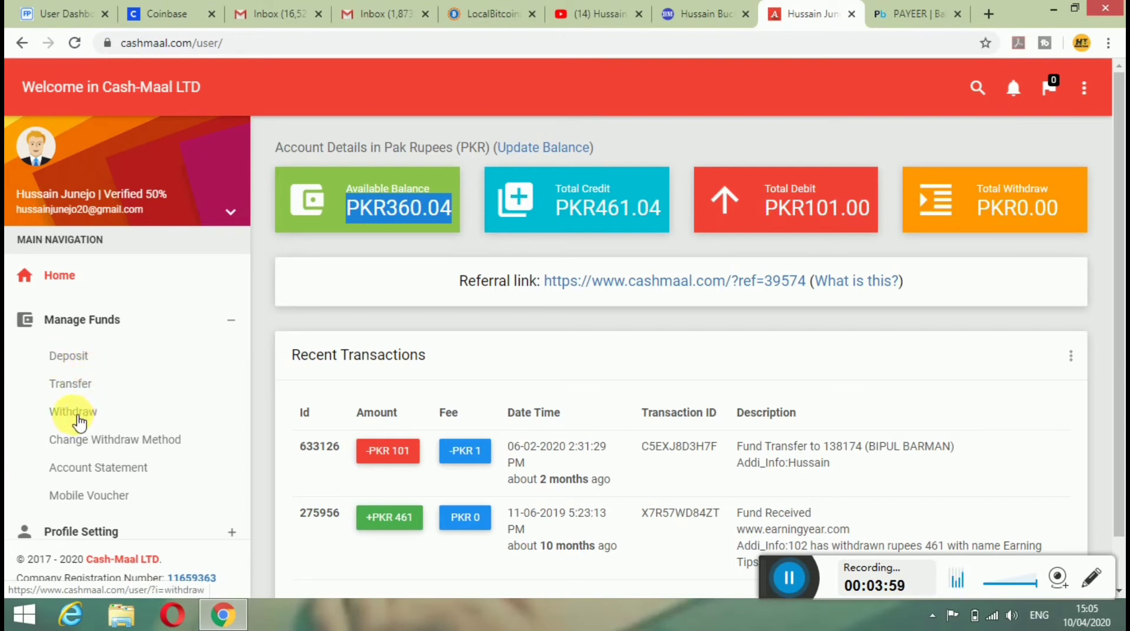
Look over the Transfer form, then switch to the Withdraw form for Payeer
{"action": "left_click", "coordinate": [73, 387]}
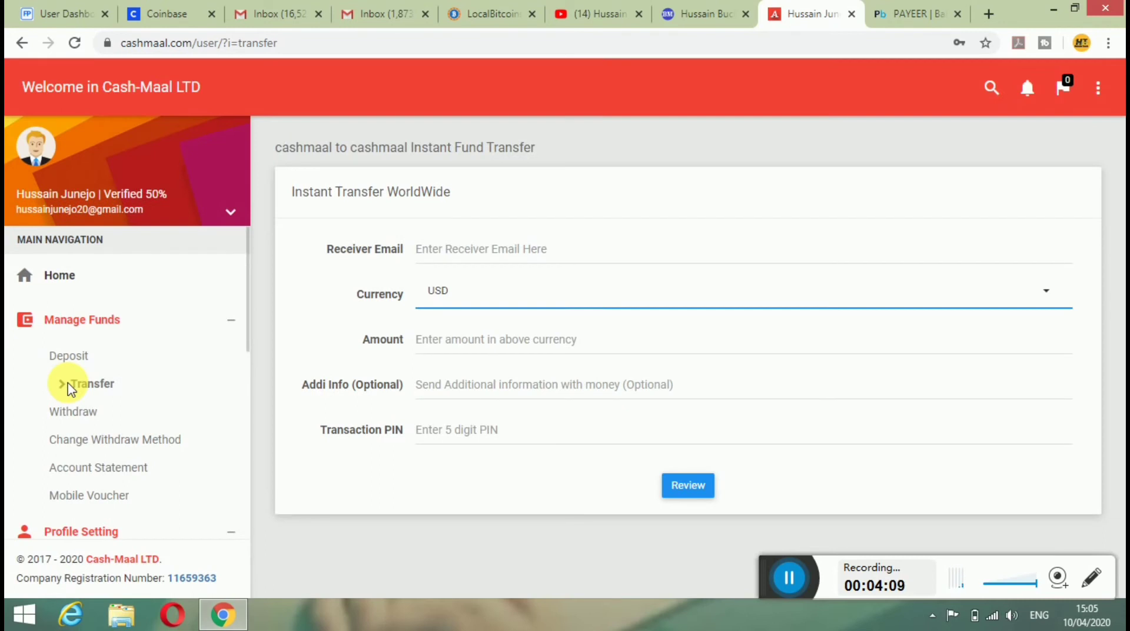
{"action": "left_click", "coordinate": [471, 258]}
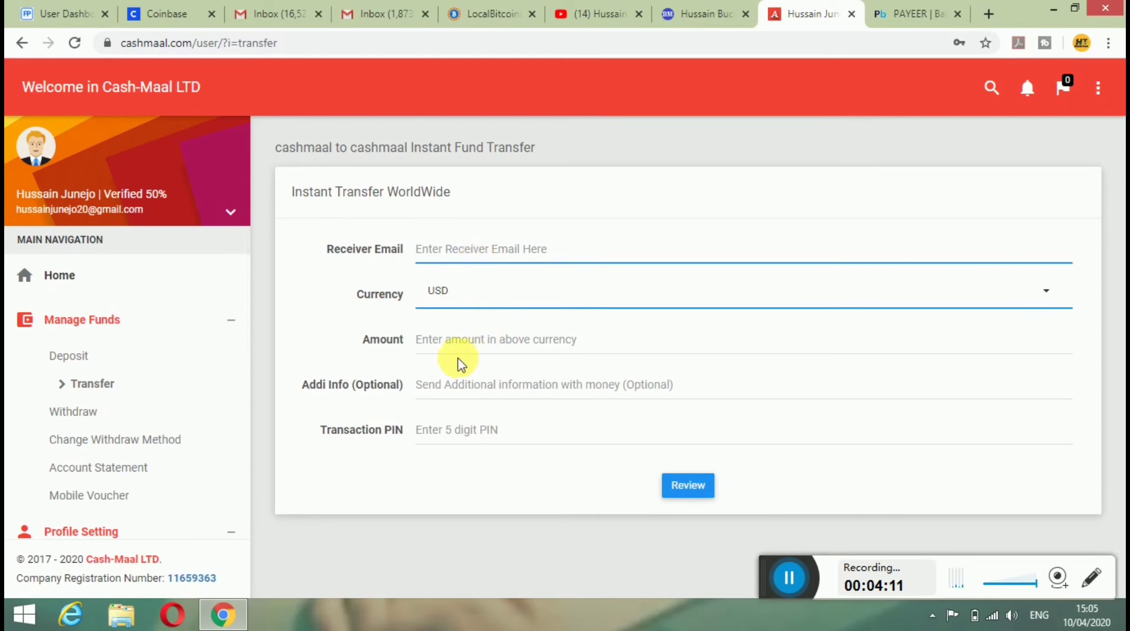
{"action": "left_click", "coordinate": [95, 418]}
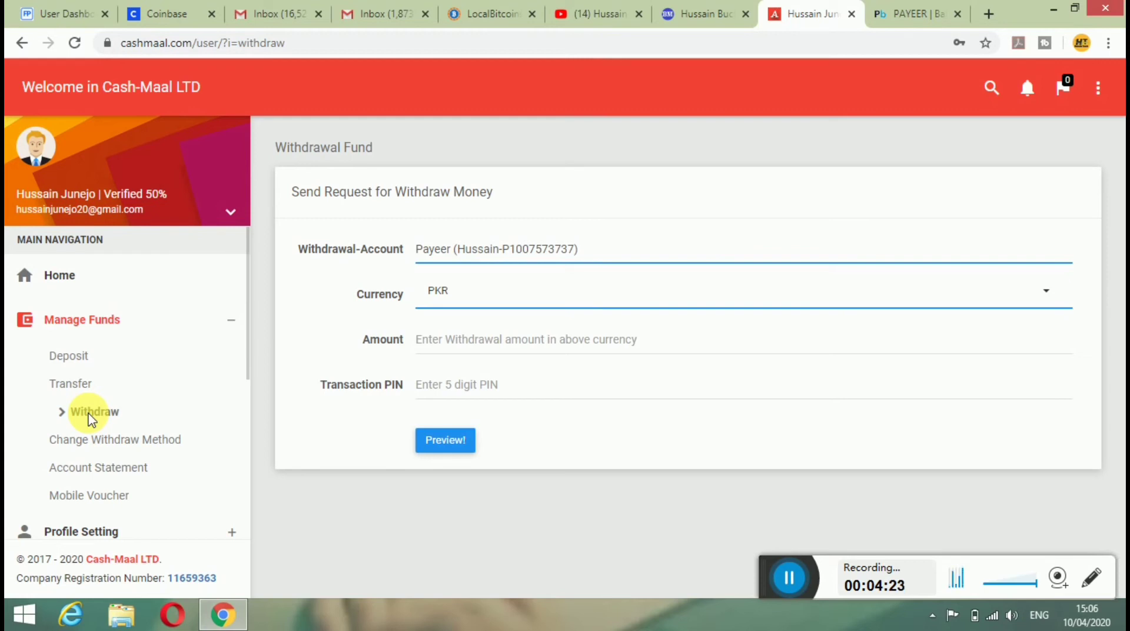
Open the Home dashboard in a new tab to confirm the PKR360.04 balance
{"action": "right_click", "coordinate": [52, 281]}
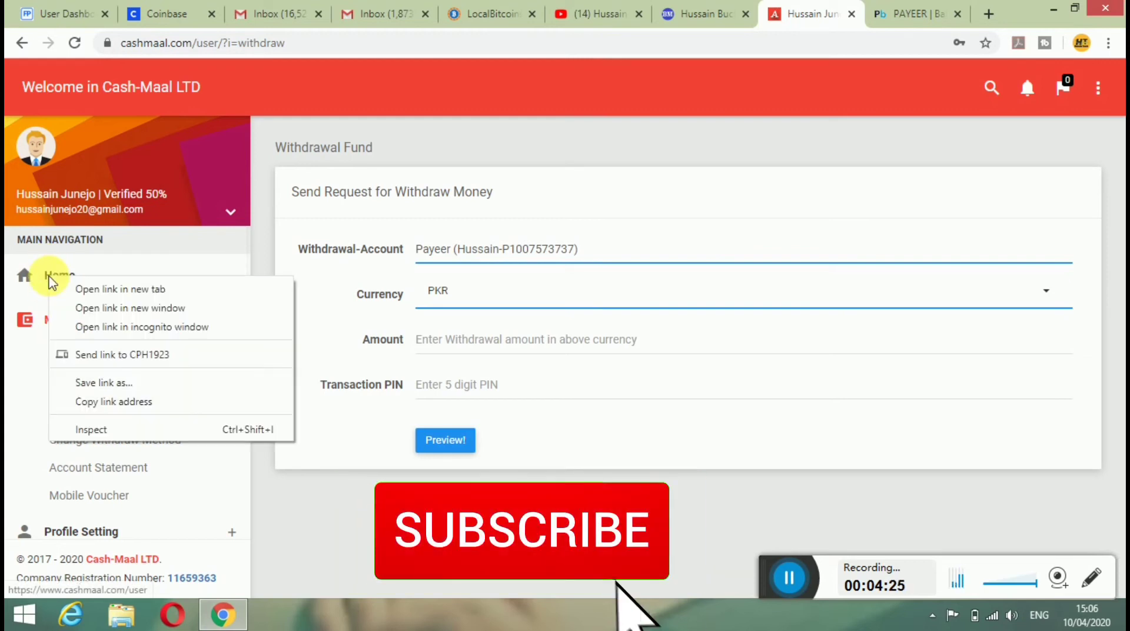
{"action": "left_click", "coordinate": [83, 289]}
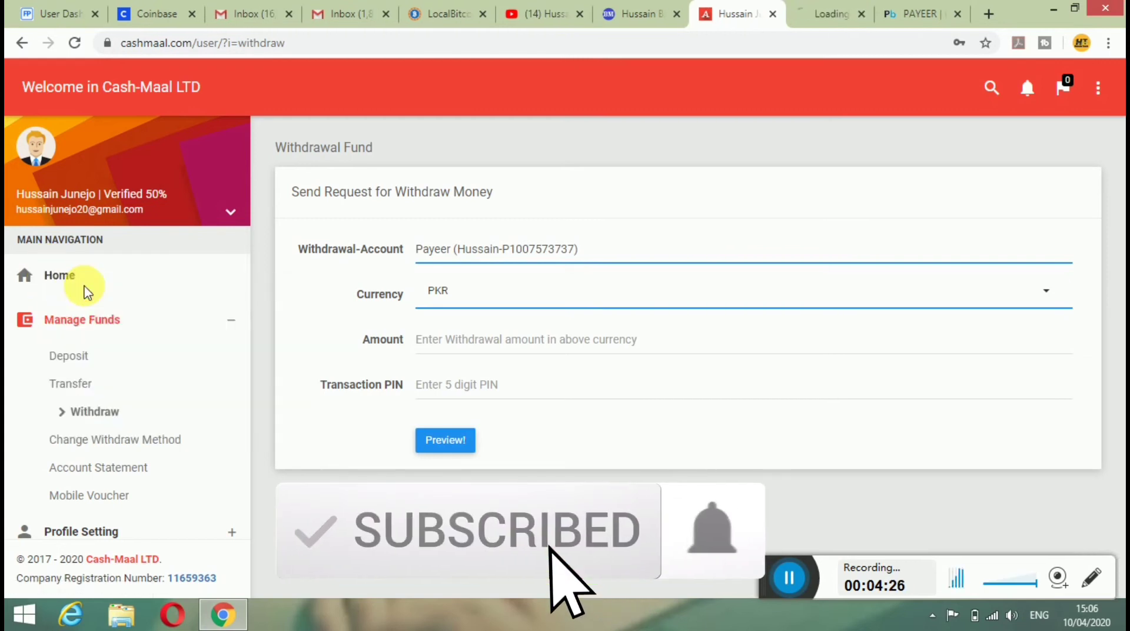
{"action": "left_click", "coordinate": [833, 11]}
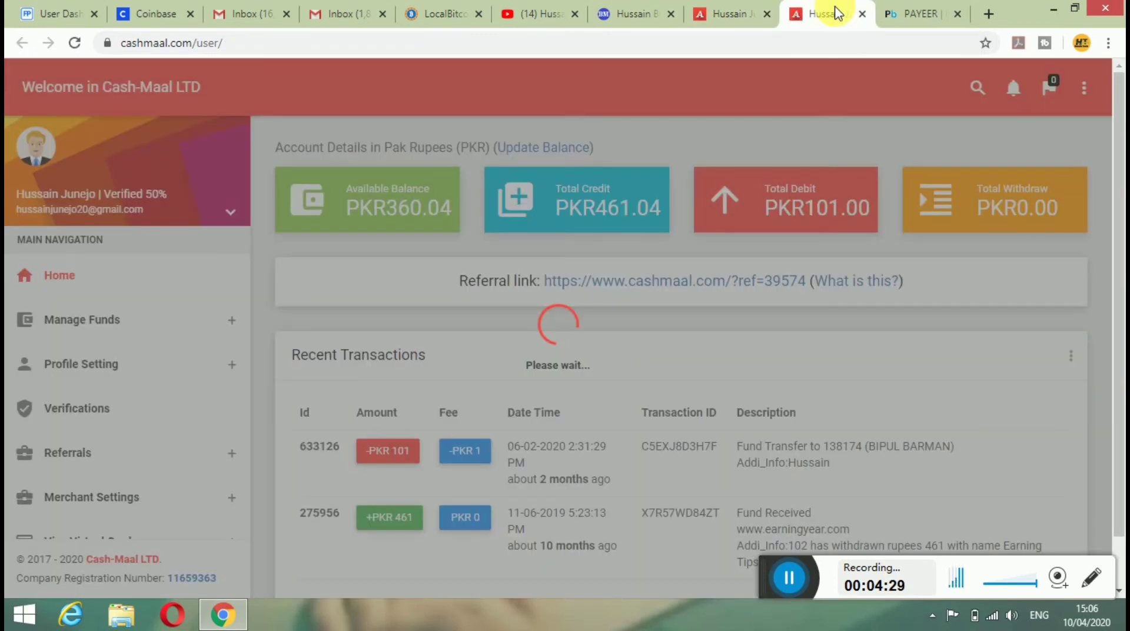
{"action": "double_click", "coordinate": [411, 204]}
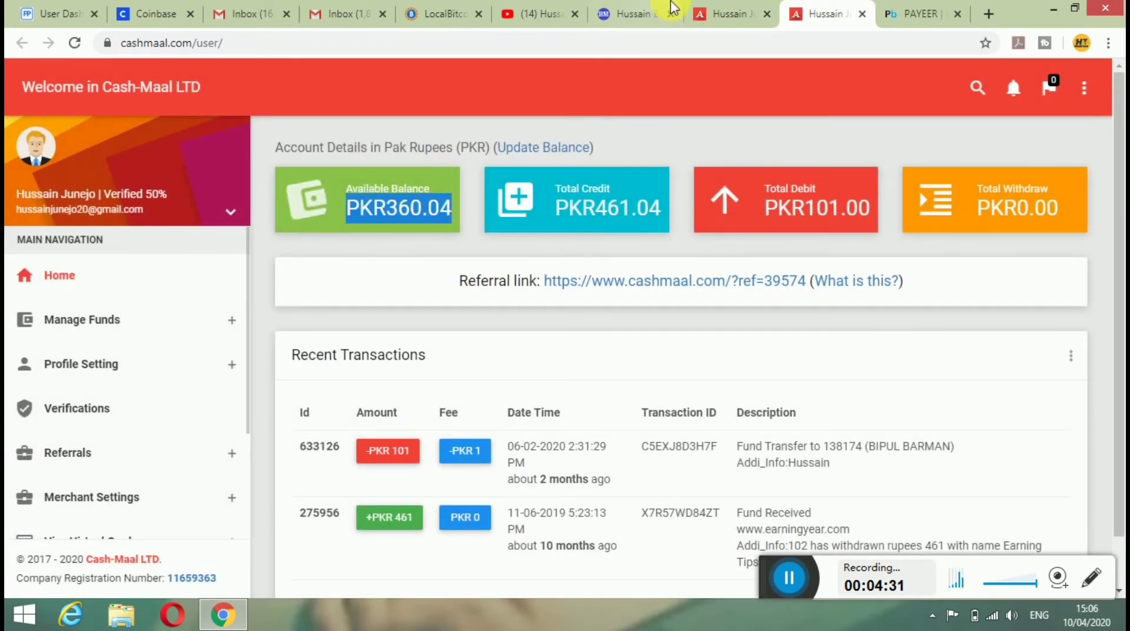
{"action": "left_click", "coordinate": [725, 10]}
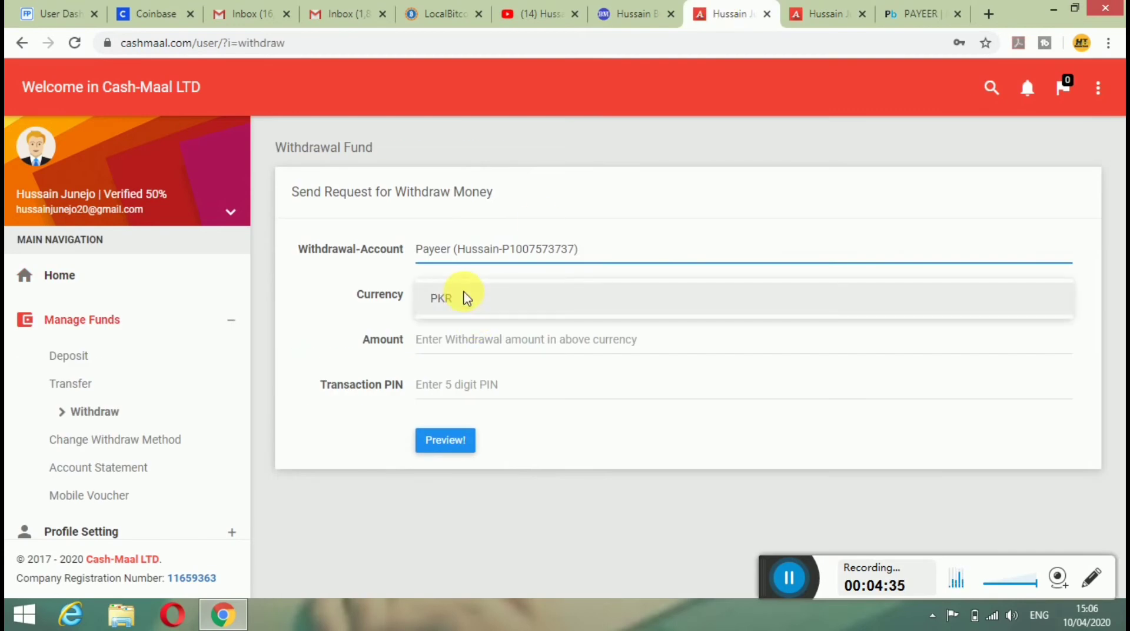
Fill the withdrawal with PKR currency, amount 360 and the transaction PIN, then preview it
{"action": "left_click", "coordinate": [465, 298]}
{"action": "left_click", "coordinate": [498, 350]}
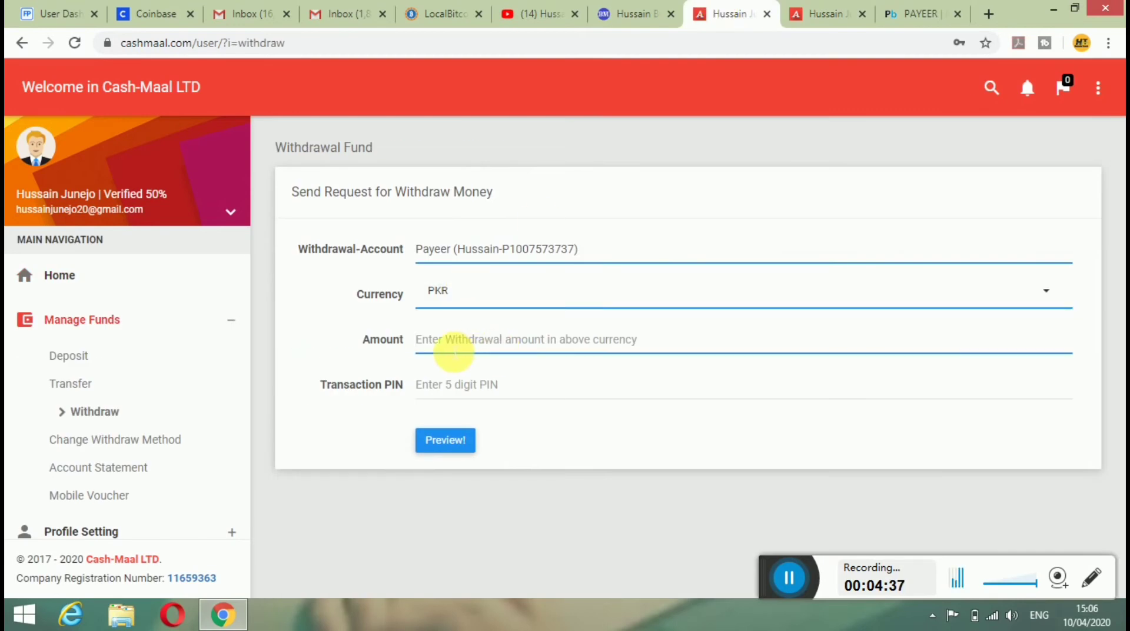
{"action": "type", "text": "360"}
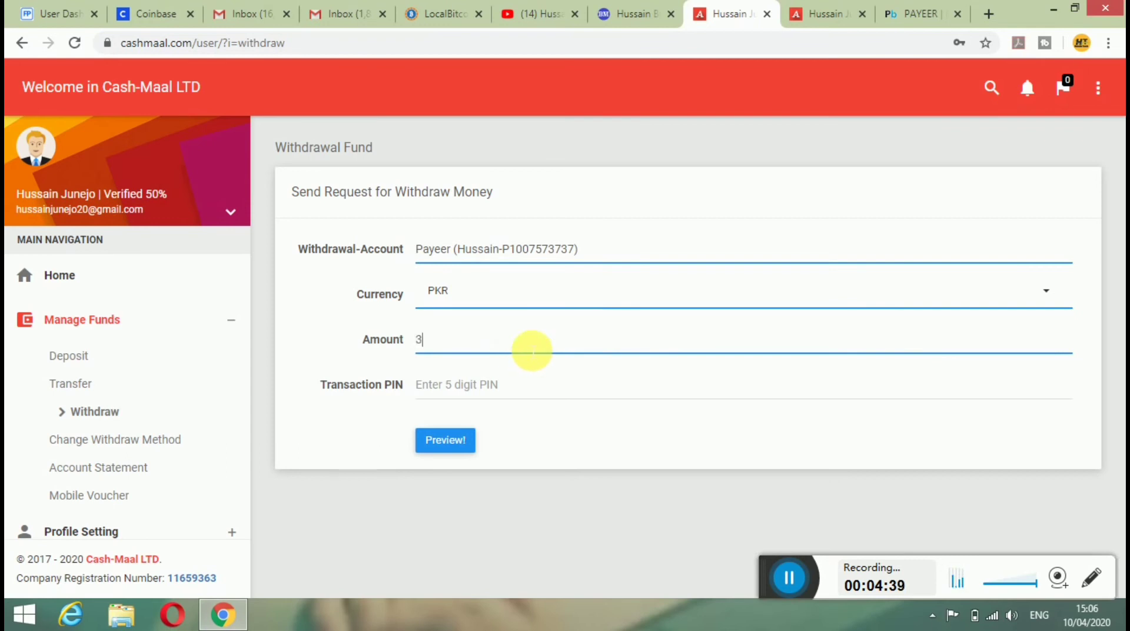
{"action": "left_click", "coordinate": [484, 401]}
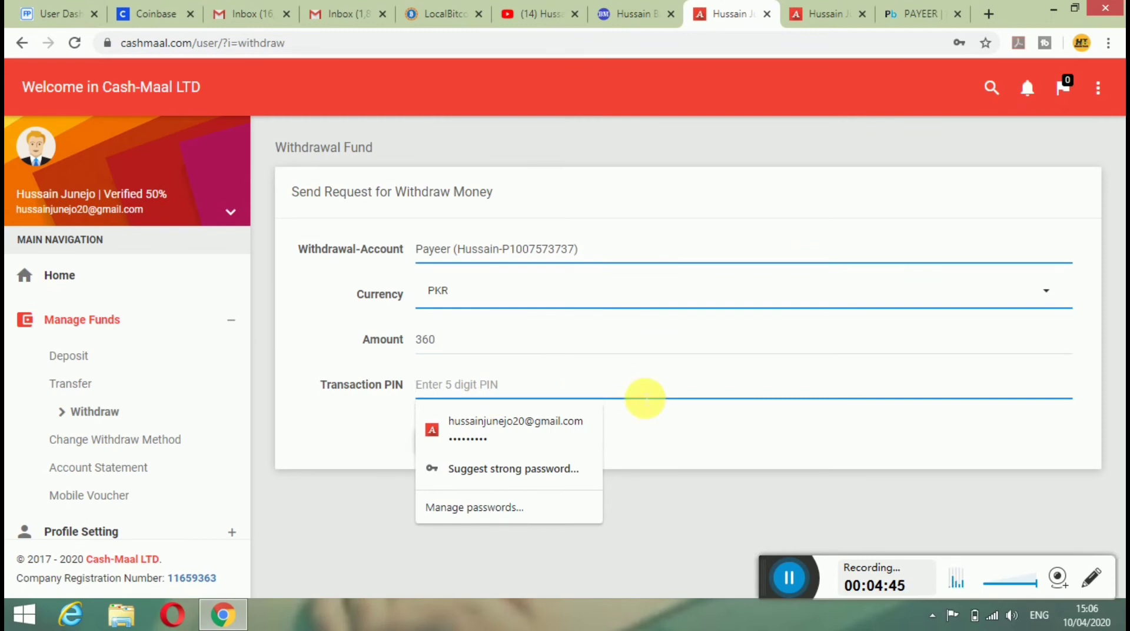
{"action": "type", "text": "1"}
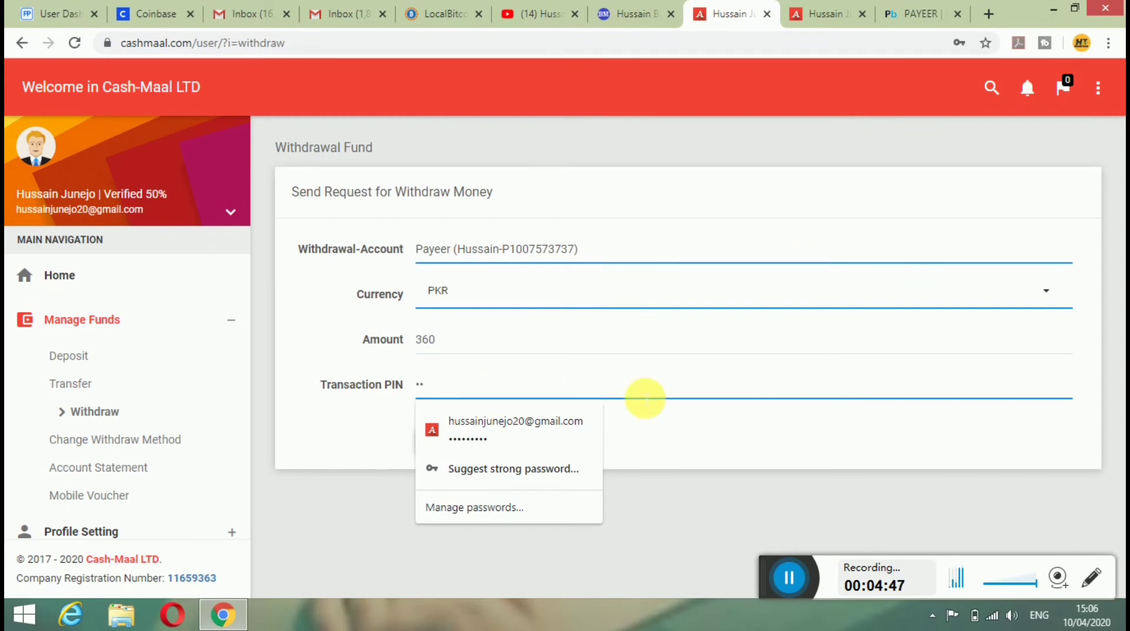
{"action": "left_click", "coordinate": [688, 459]}
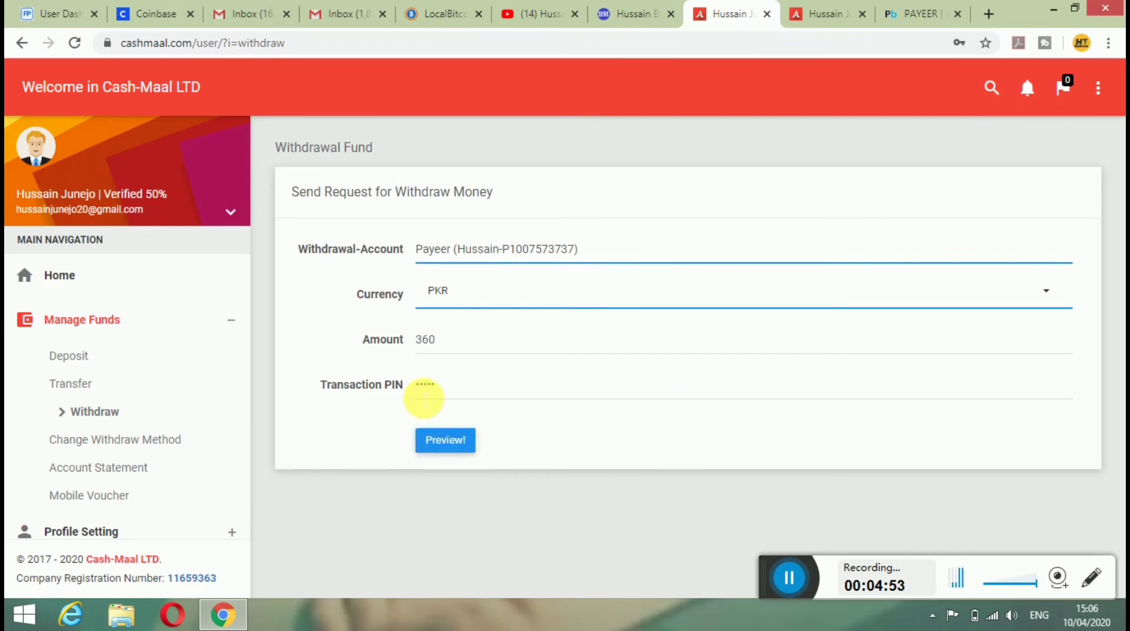
{"action": "left_click", "coordinate": [433, 441]}
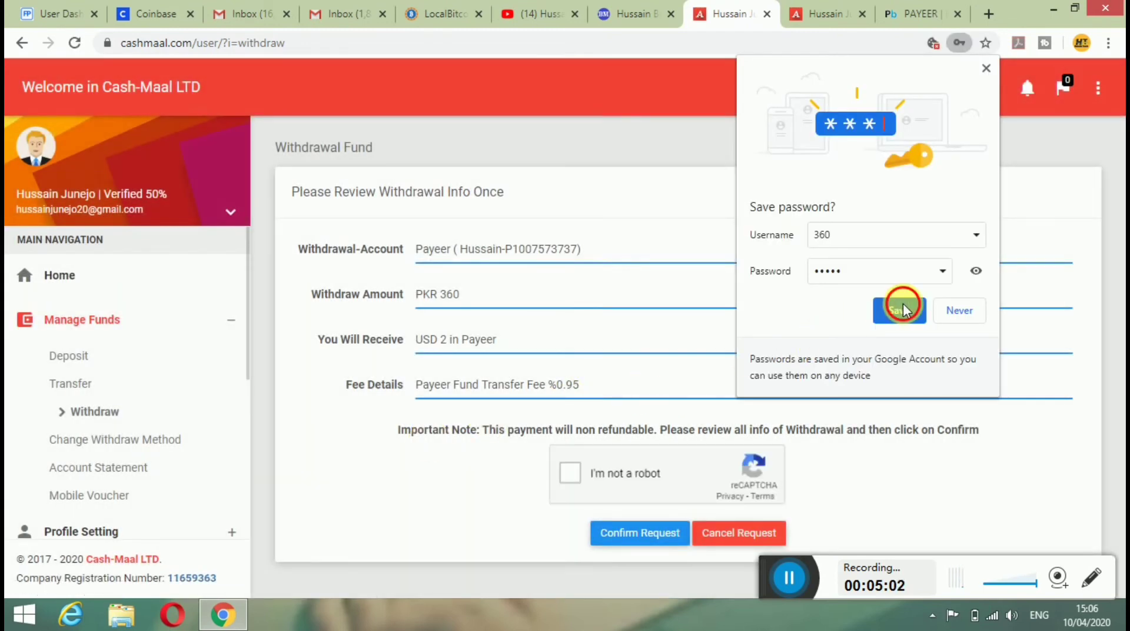
Save the PIN in Chrome, highlight the USD 2 amount and 0.95% fee, and start the reCAPTCHA
{"action": "left_click", "coordinate": [900, 309]}
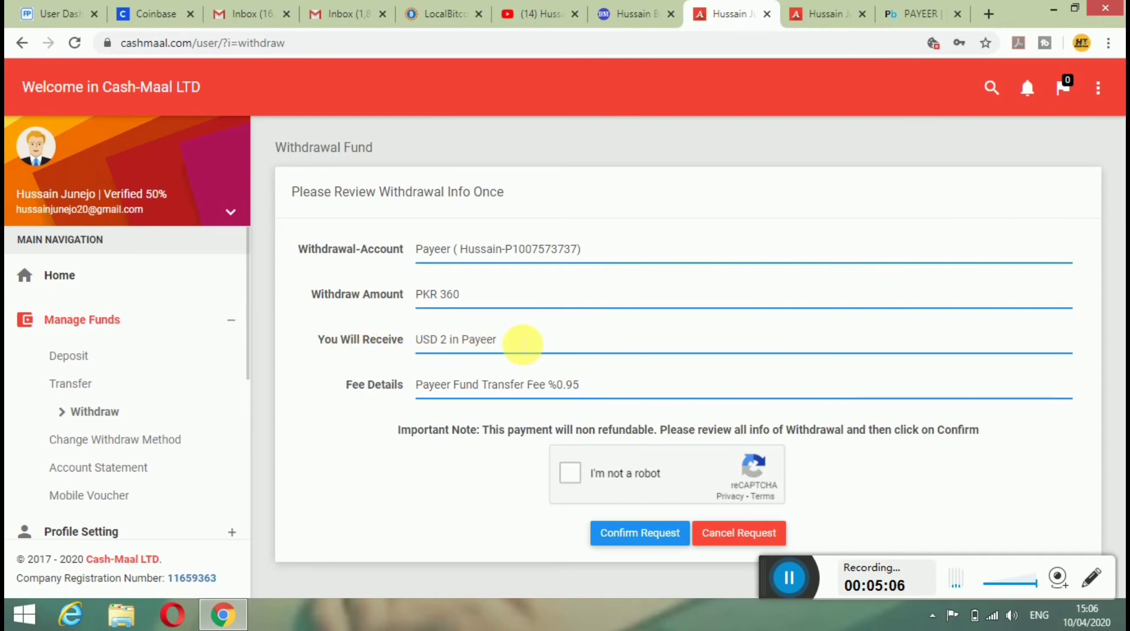
{"action": "left_click_drag", "start_coordinate": [510, 340], "coordinate": [427, 346]}
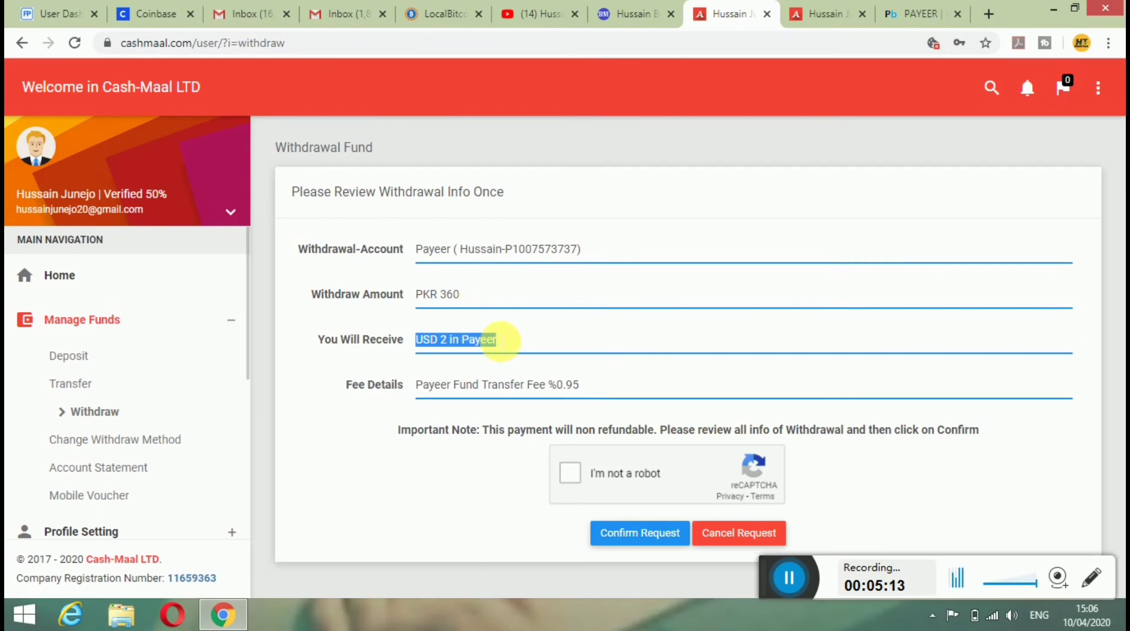
{"action": "triple_click", "coordinate": [588, 388]}
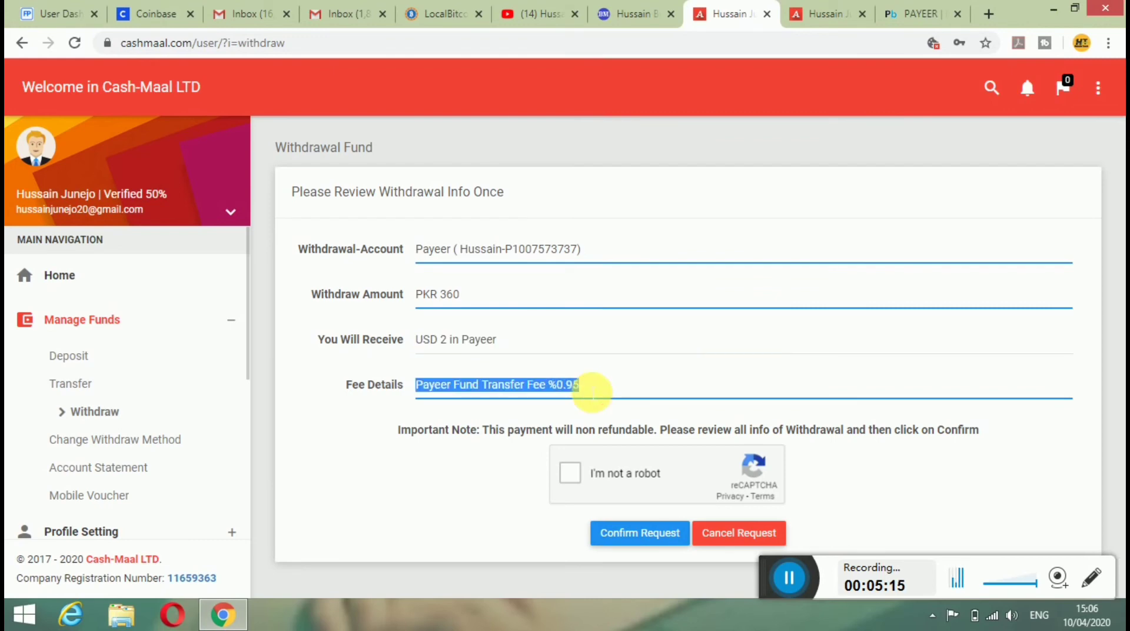
{"action": "left_click", "coordinate": [347, 423]}
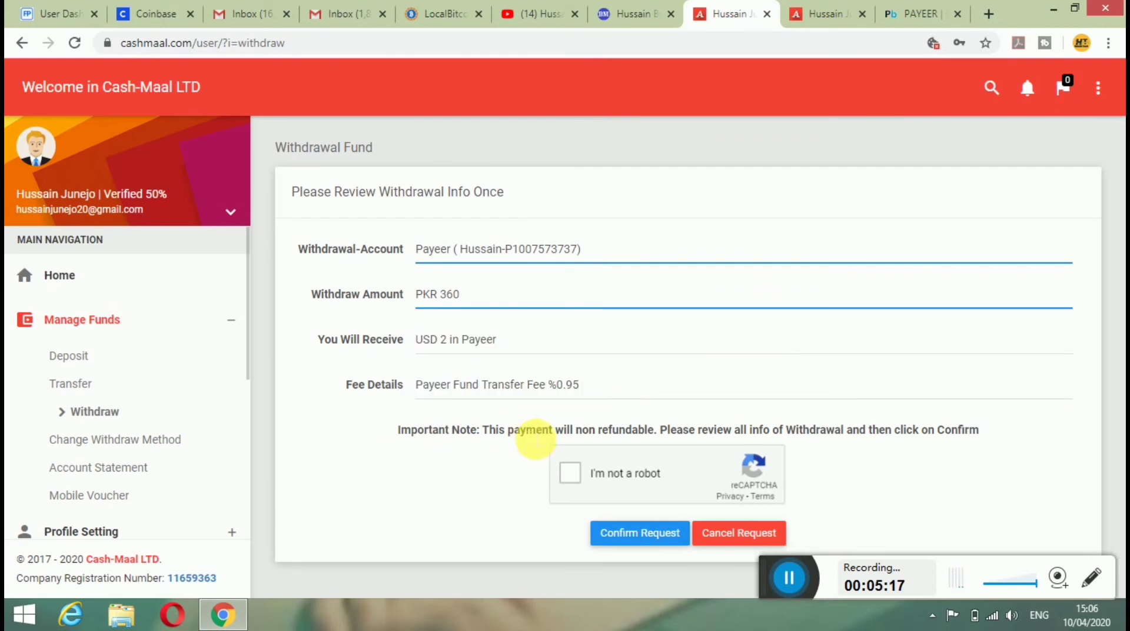
{"action": "left_click", "coordinate": [571, 473]}
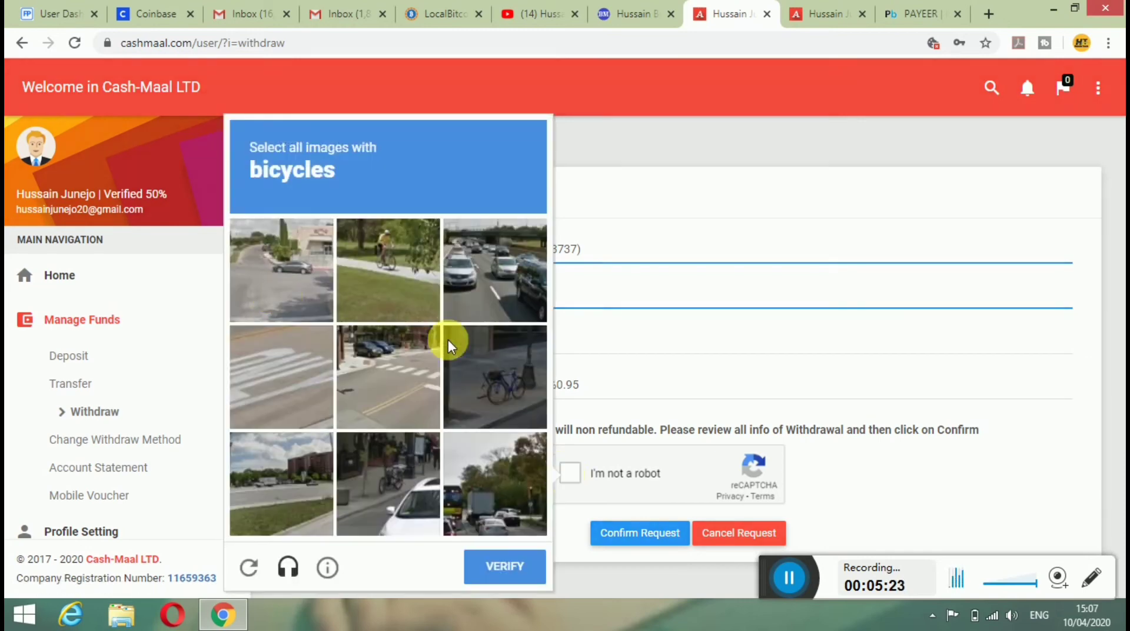
Select the three bicycle images, verify the reCAPTCHA, and switch to the Payeer tab
{"action": "left_click", "coordinate": [484, 372]}
{"action": "left_click", "coordinate": [417, 288]}
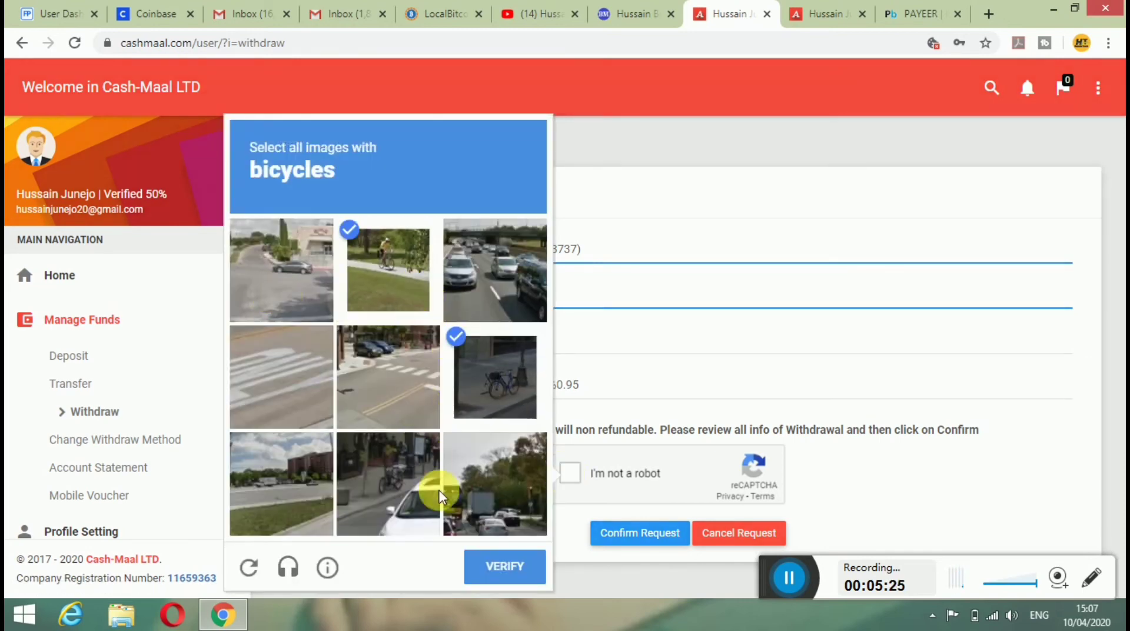
{"action": "left_click", "coordinate": [401, 474]}
{"action": "left_click", "coordinate": [503, 568]}
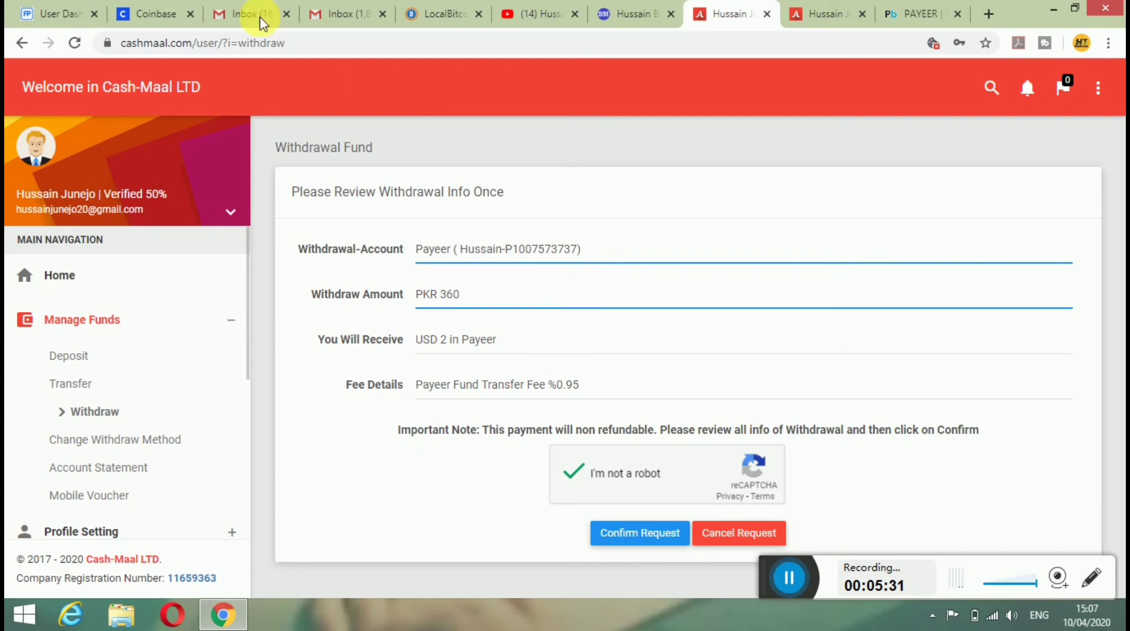
{"action": "left_click", "coordinate": [909, 9]}
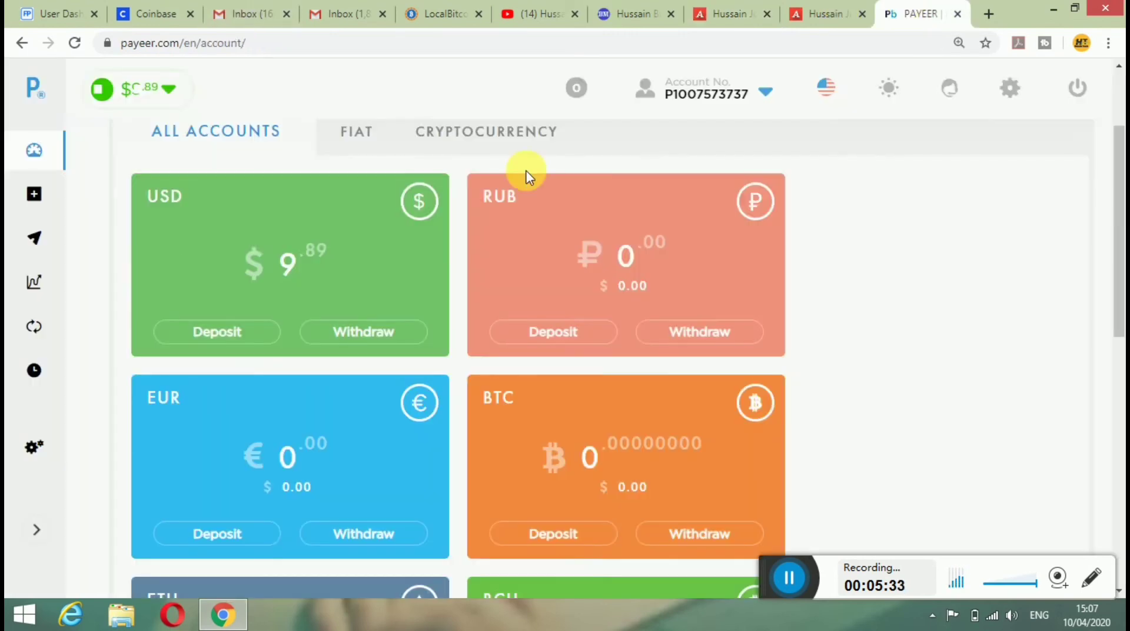
Confirm the PKR 300 withdrawal to Payeer (USD 1.67) and highlight the success message and transaction ID
{"action": "left_click", "coordinate": [731, 13]}
{"action": "left_click", "coordinate": [650, 536]}
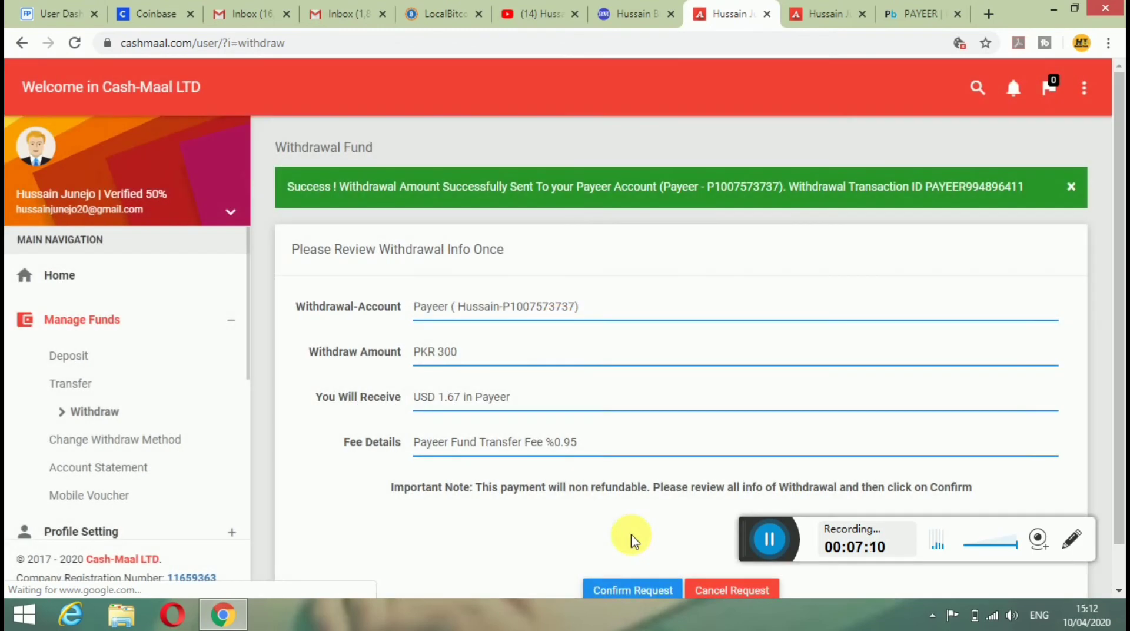
{"action": "left_click_drag", "start_coordinate": [287, 193], "coordinate": [771, 178]}
{"action": "left_click_drag", "start_coordinate": [918, 182], "coordinate": [1015, 184]}
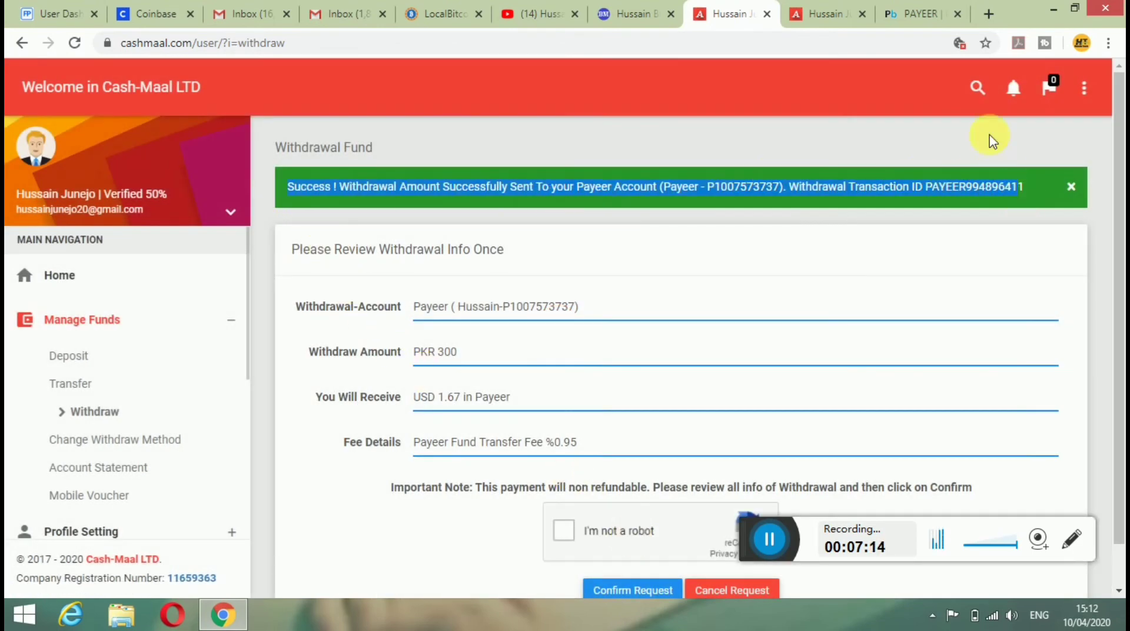
{"action": "left_click", "coordinate": [925, 11]}
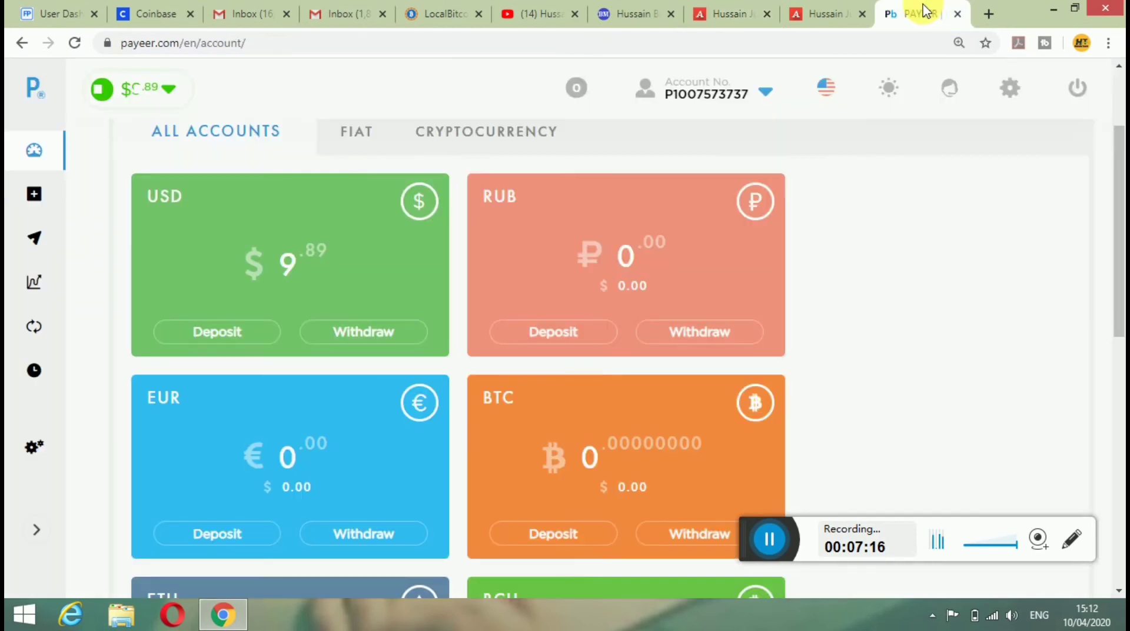
Reload the Payeer account page to see the USD balance rise from $9.89 to $11.56
{"action": "left_click", "coordinate": [357, 47]}
{"action": "key", "text": "Return"}
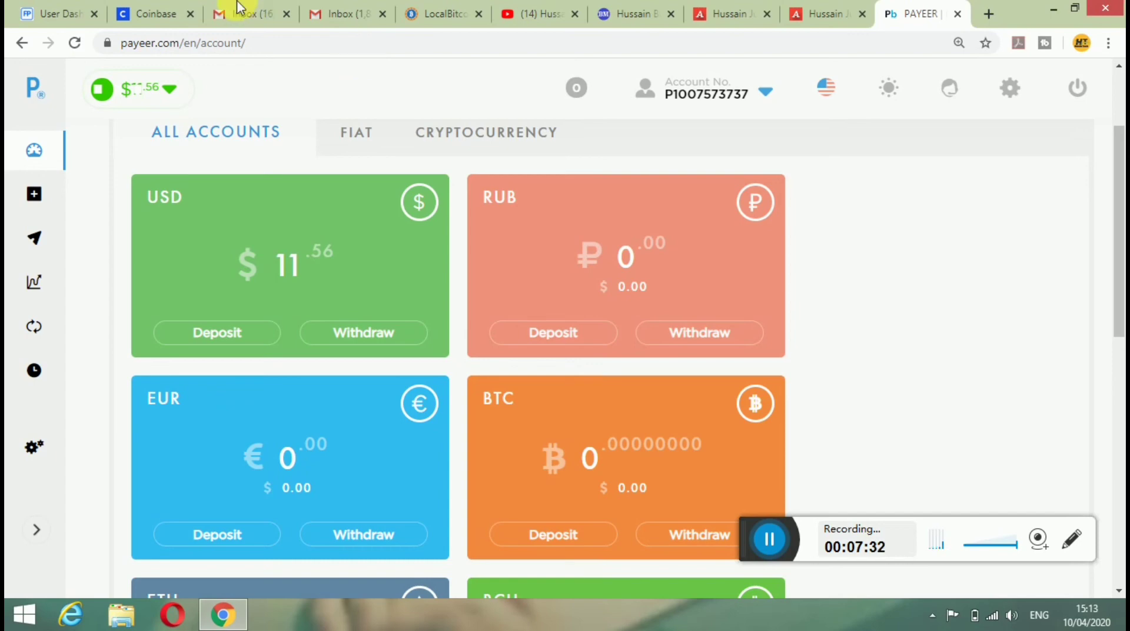
{"action": "left_click", "coordinate": [723, 8]}
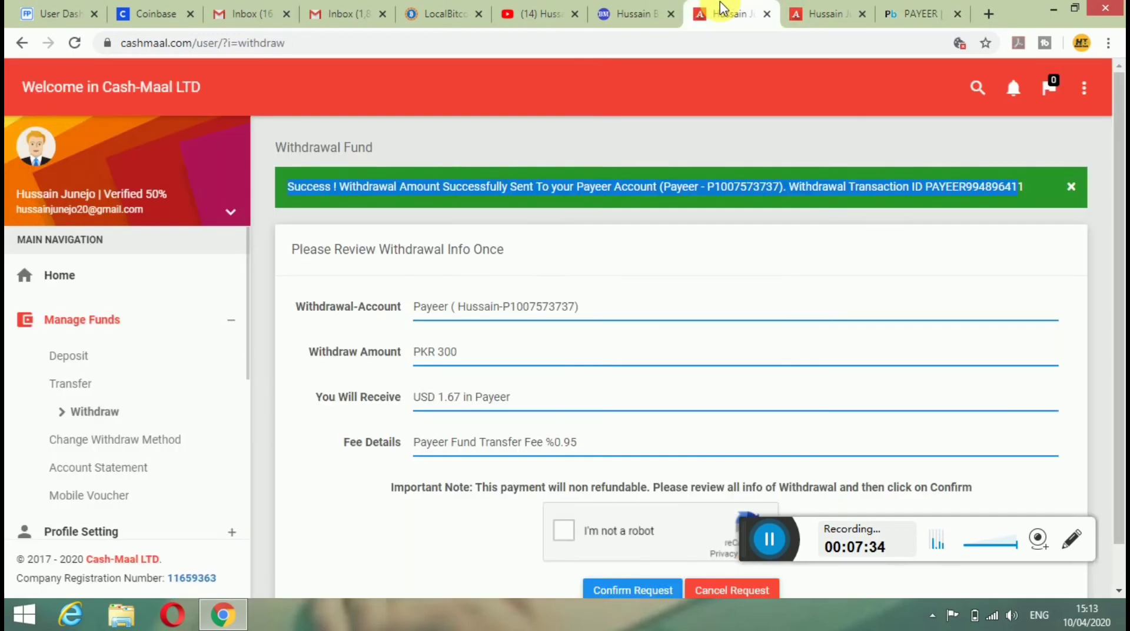
Check the Cash-Maal dashboard's completed PKR 300 withdrawal and highlight its transaction ID and status
{"action": "left_click", "coordinate": [61, 277]}
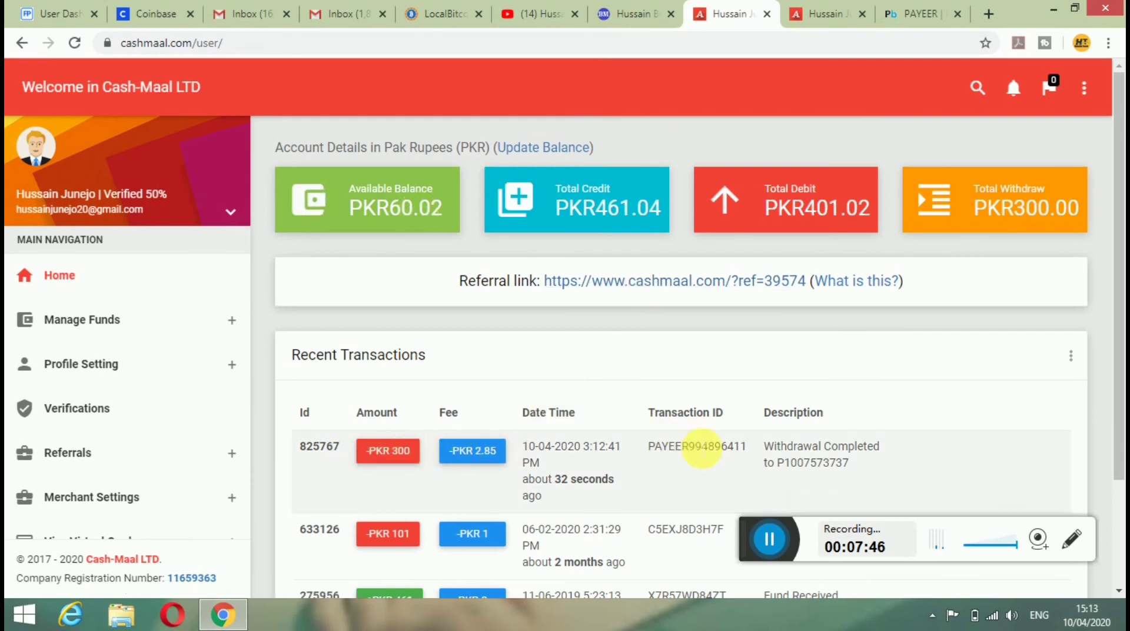
{"action": "left_click_drag", "start_coordinate": [875, 449], "coordinate": [649, 458]}
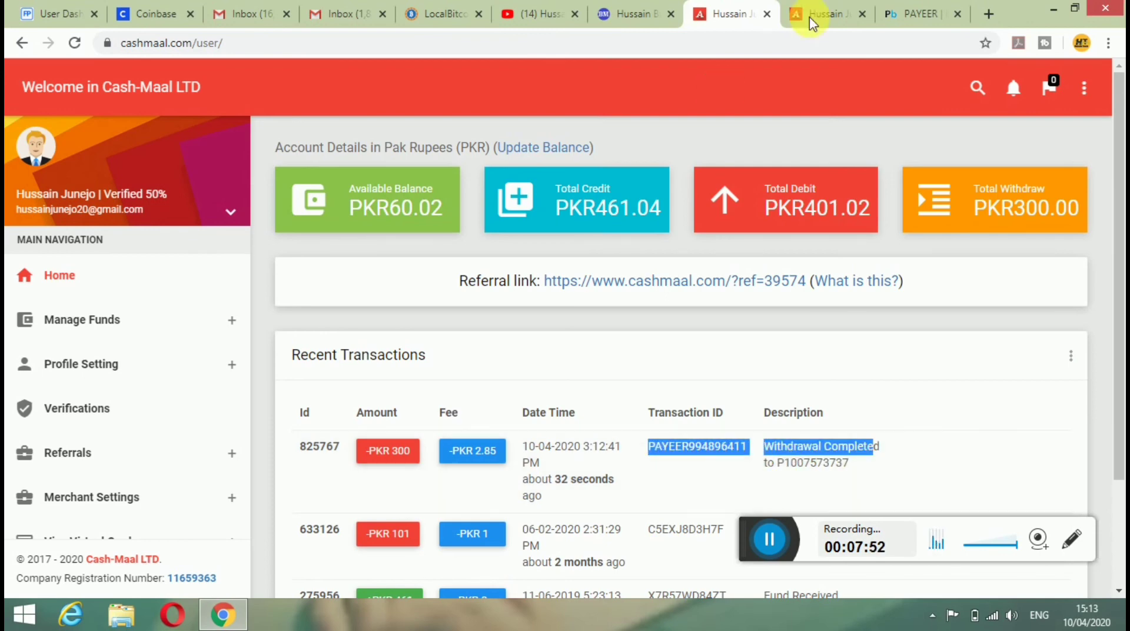
{"action": "left_click", "coordinate": [915, 14]}
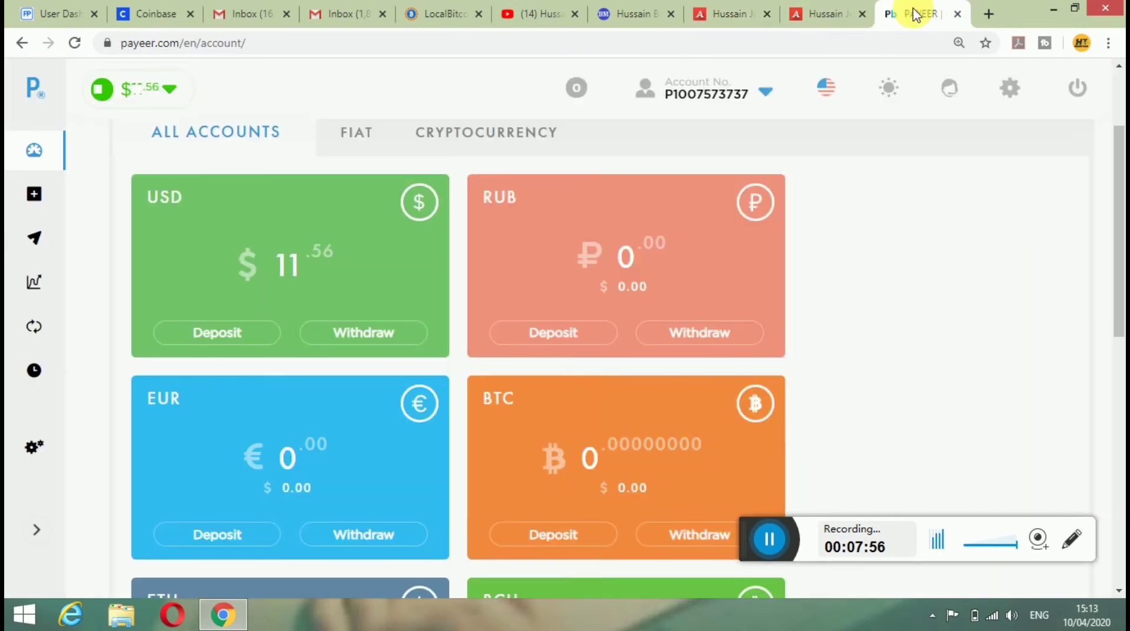
Switch to the second Cash-Maal dashboard tab, which shows PKR360.04 available
{"action": "left_click", "coordinate": [832, 9]}
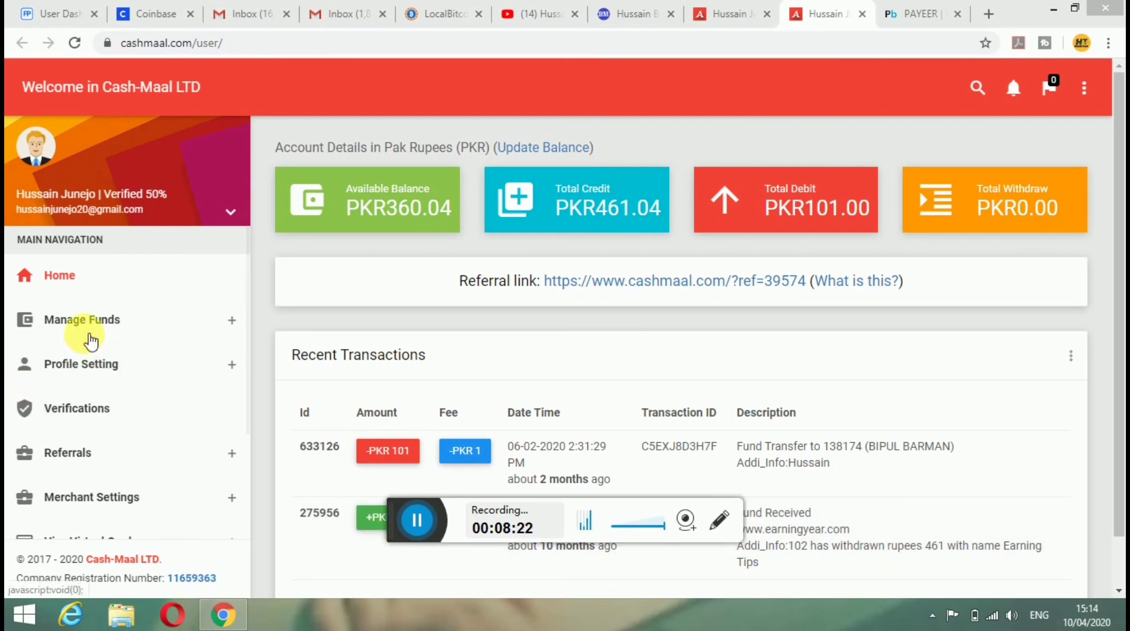
Open the Change Withdraw Method page from Manage Funds and choose bitcoin
{"action": "left_click", "coordinate": [78, 312]}
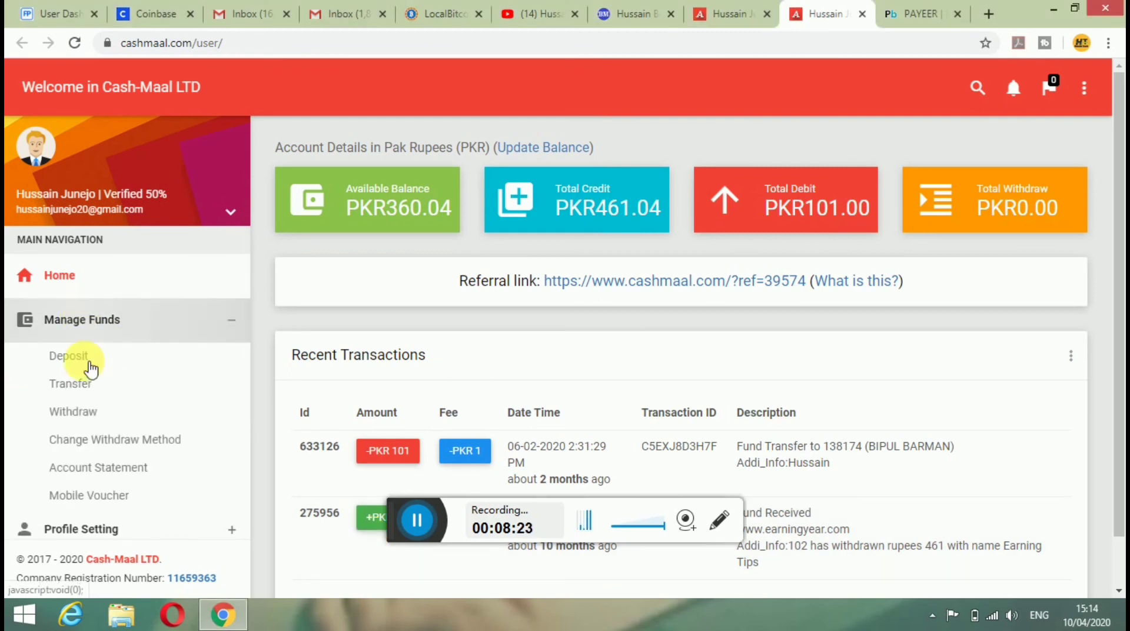
{"action": "left_click", "coordinate": [87, 446]}
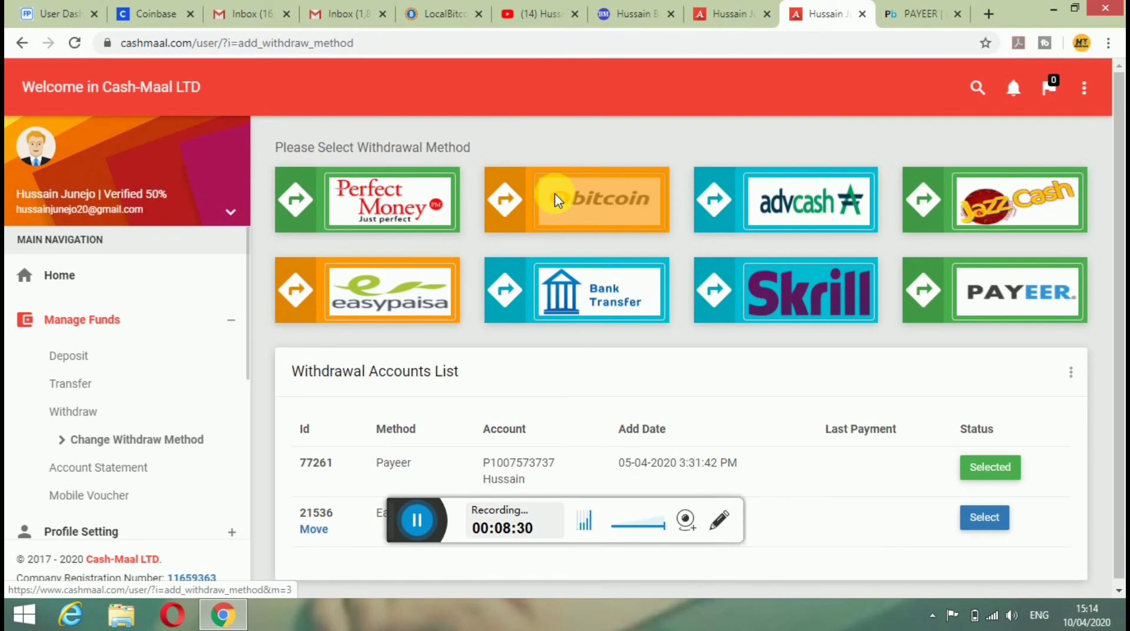
{"action": "left_click", "coordinate": [554, 197]}
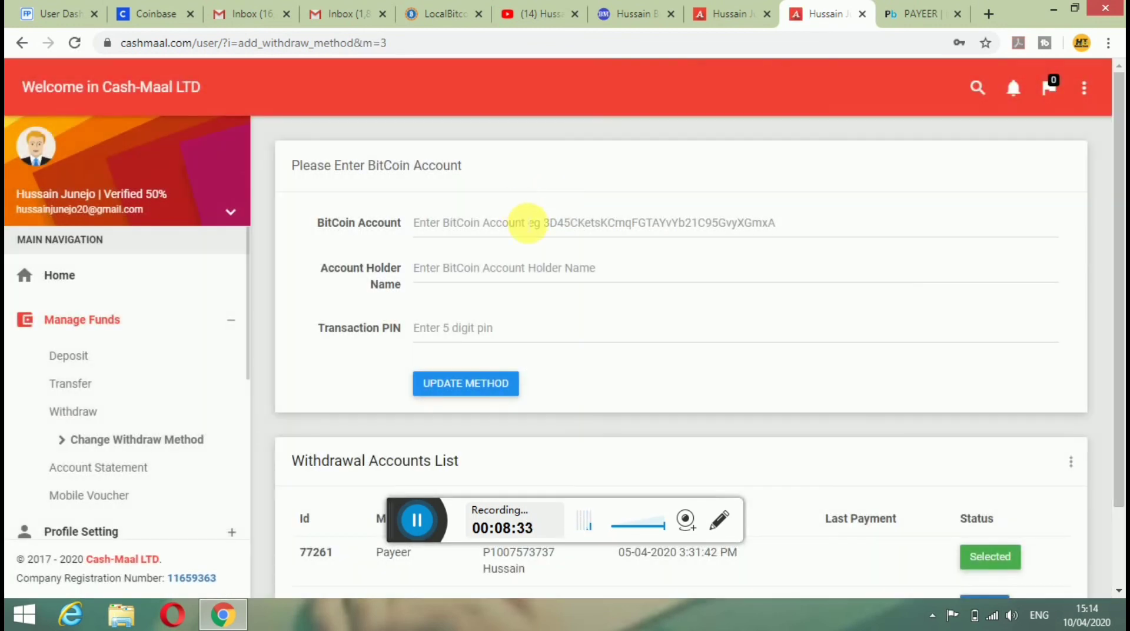
Go through the empty BitCoin form fields and highlight the selected Payeer row in the withdrawal accounts list
{"action": "left_click", "coordinate": [534, 227]}
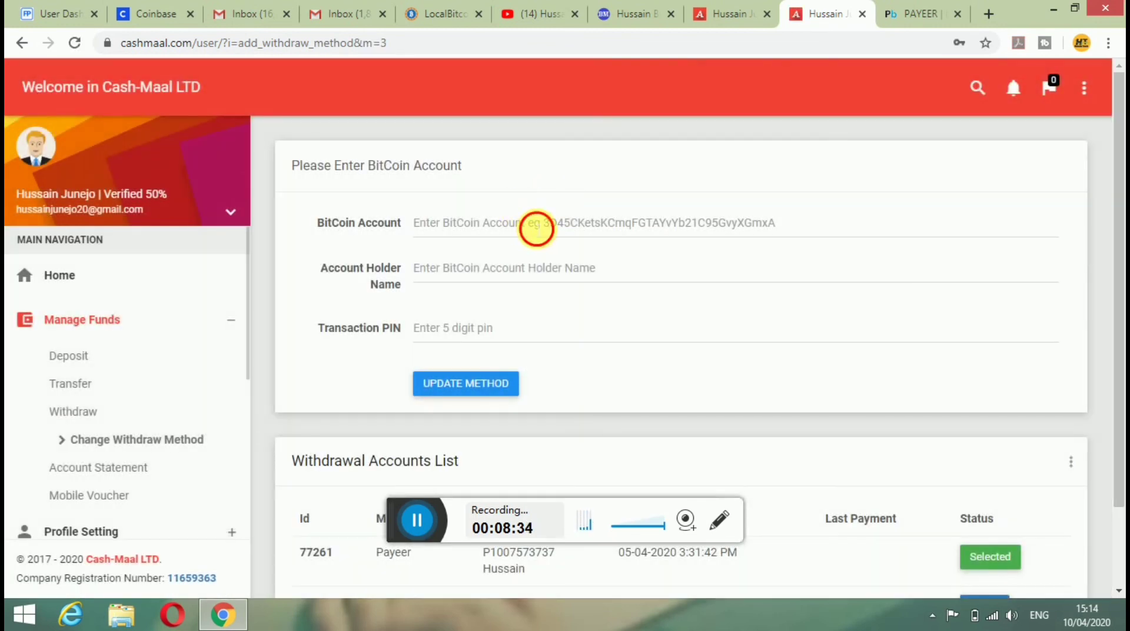
{"action": "left_click", "coordinate": [505, 268]}
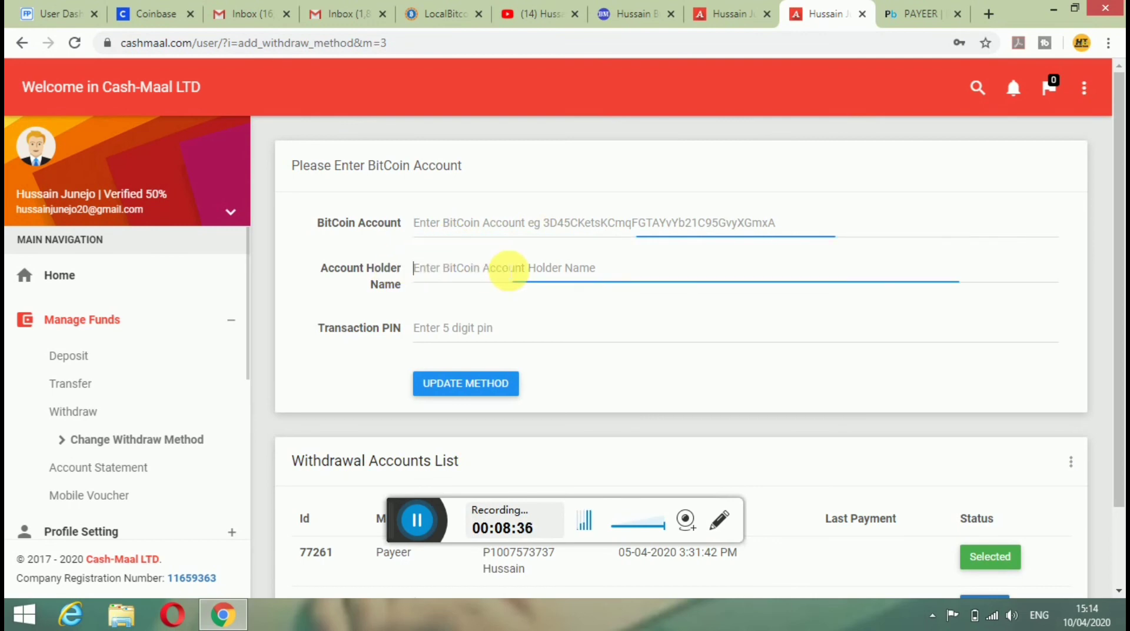
{"action": "left_click", "coordinate": [470, 329]}
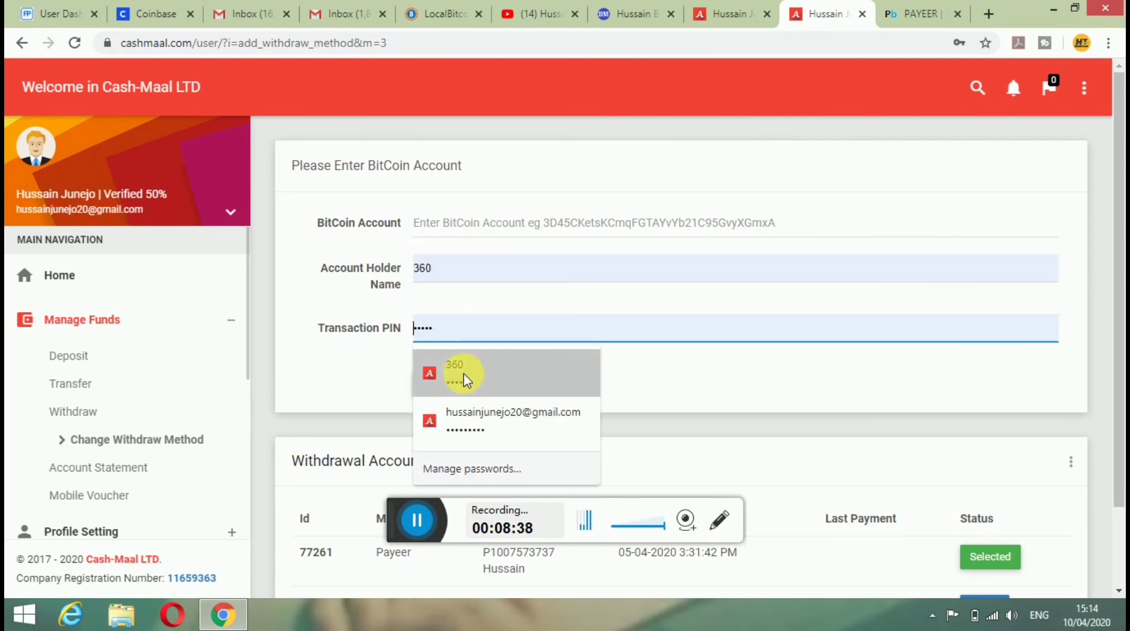
{"action": "left_click", "coordinate": [385, 381]}
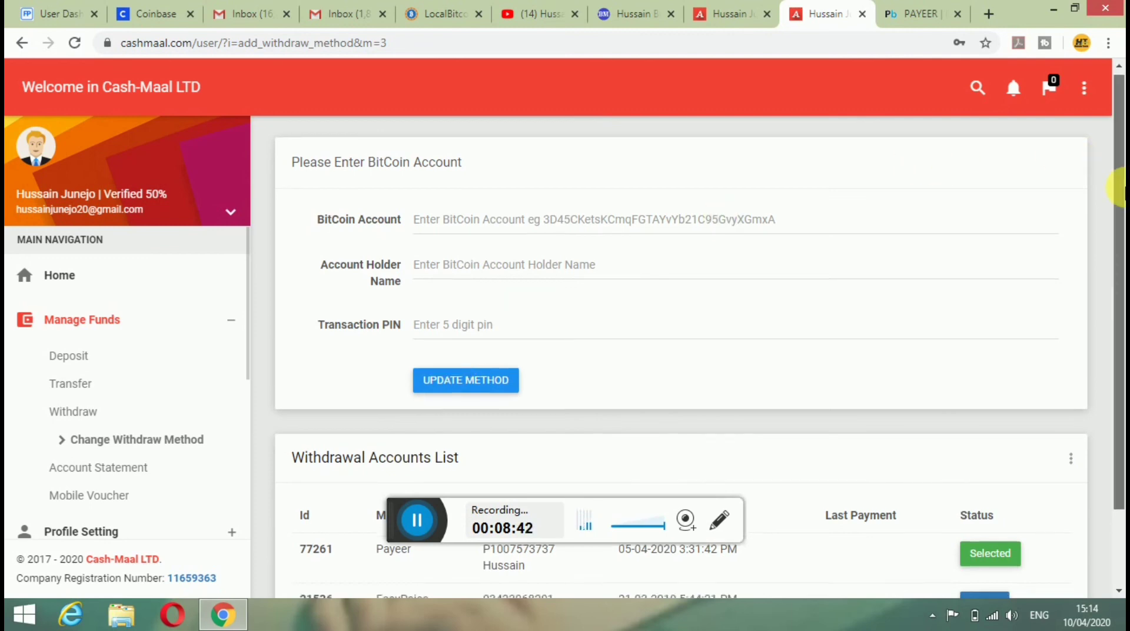
{"action": "left_click_drag", "start_coordinate": [1119, 173], "coordinate": [1120, 315]}
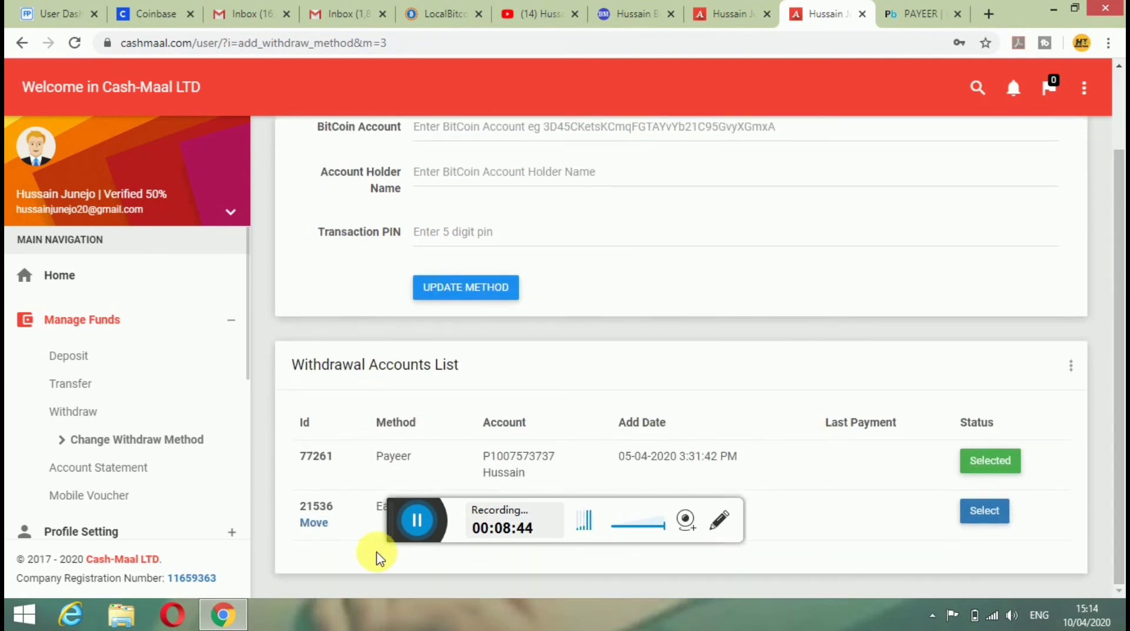
{"action": "left_click_drag", "start_coordinate": [385, 533], "coordinate": [456, 597]}
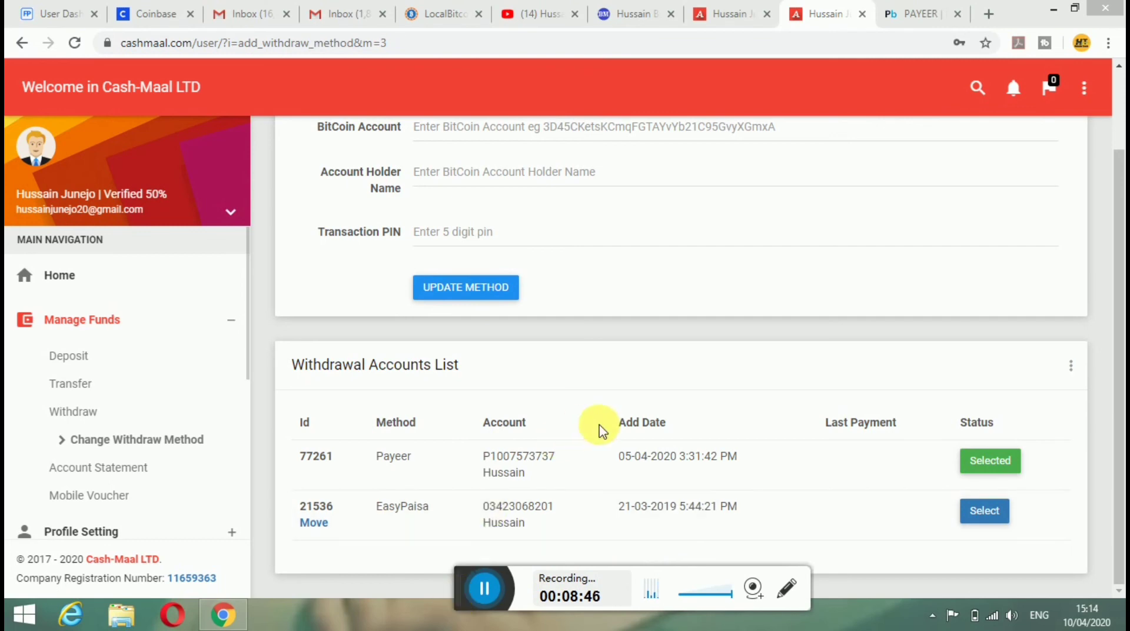
{"action": "left_click_drag", "start_coordinate": [836, 463], "coordinate": [308, 461]}
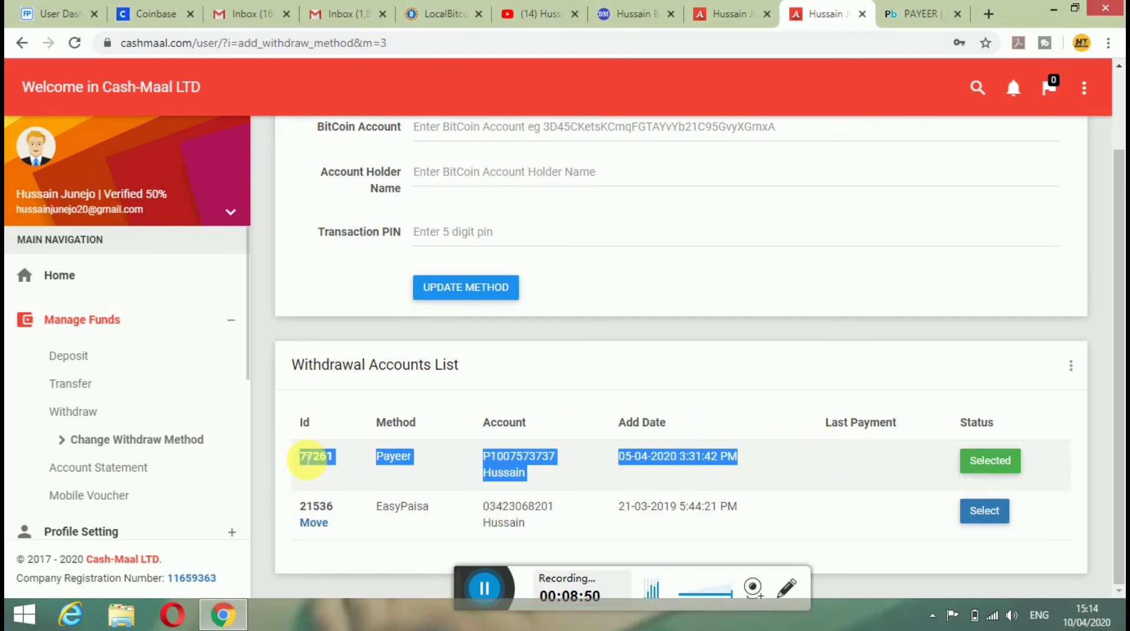